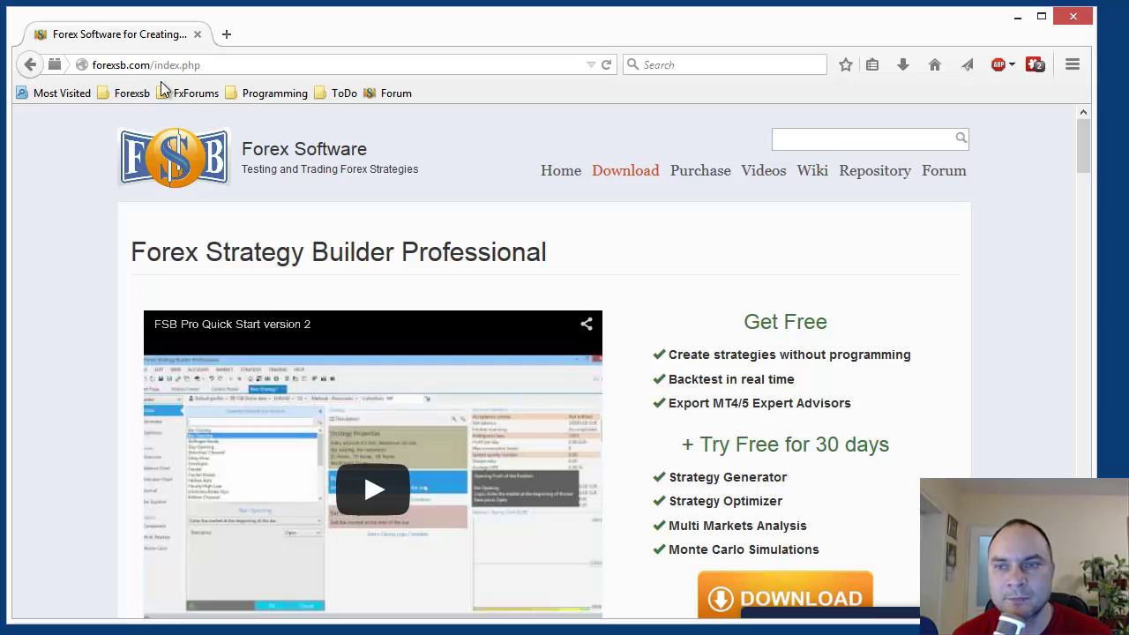
Step: Go to forexsb.com's Download page and scroll to the Forex Strategy Builder Professional box
{"action": "left_click", "coordinate": [637, 185]}
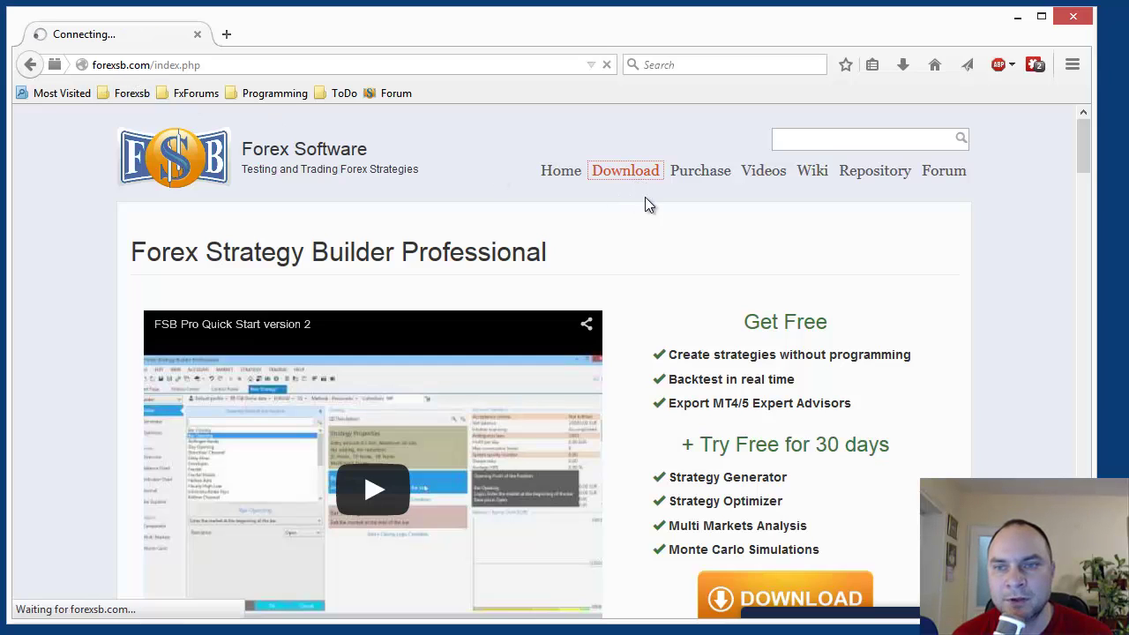
{"action": "scroll", "coordinate": [657, 222], "scroll_direction": "down", "scroll_amount": 3}
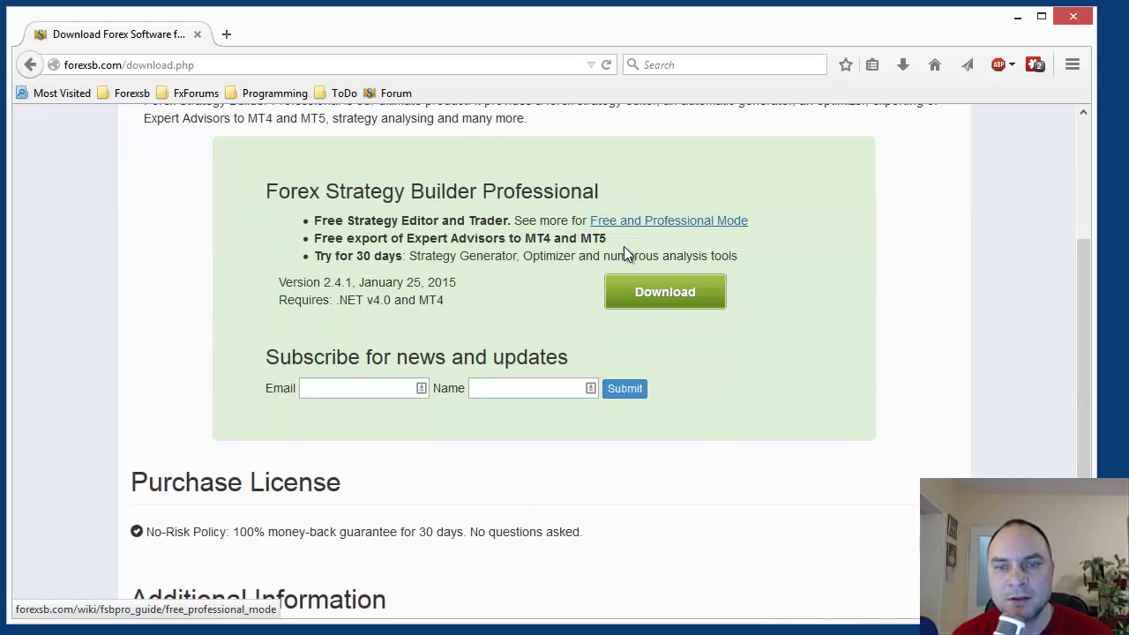
{"action": "left_click_drag", "start_coordinate": [277, 282], "coordinate": [352, 284]}
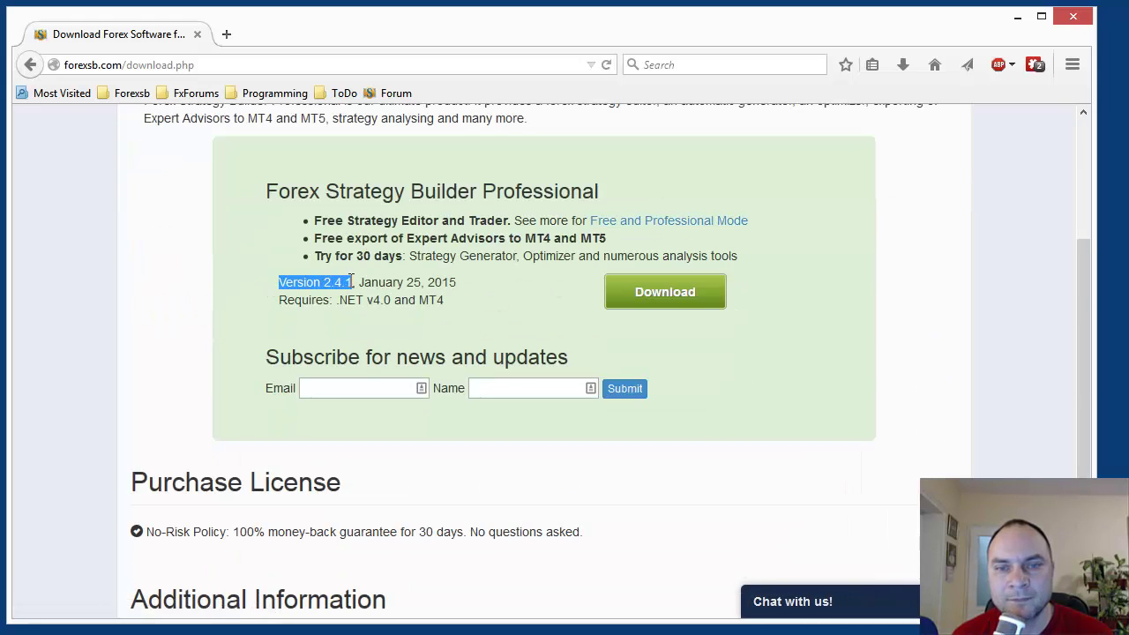
{"action": "scroll", "coordinate": [410, 291], "scroll_direction": "down", "scroll_amount": 2}
Step: Highlight the version 2.4.1 and .NET/MT4 requirement lines to review them
{"action": "left_click", "coordinate": [461, 206]}
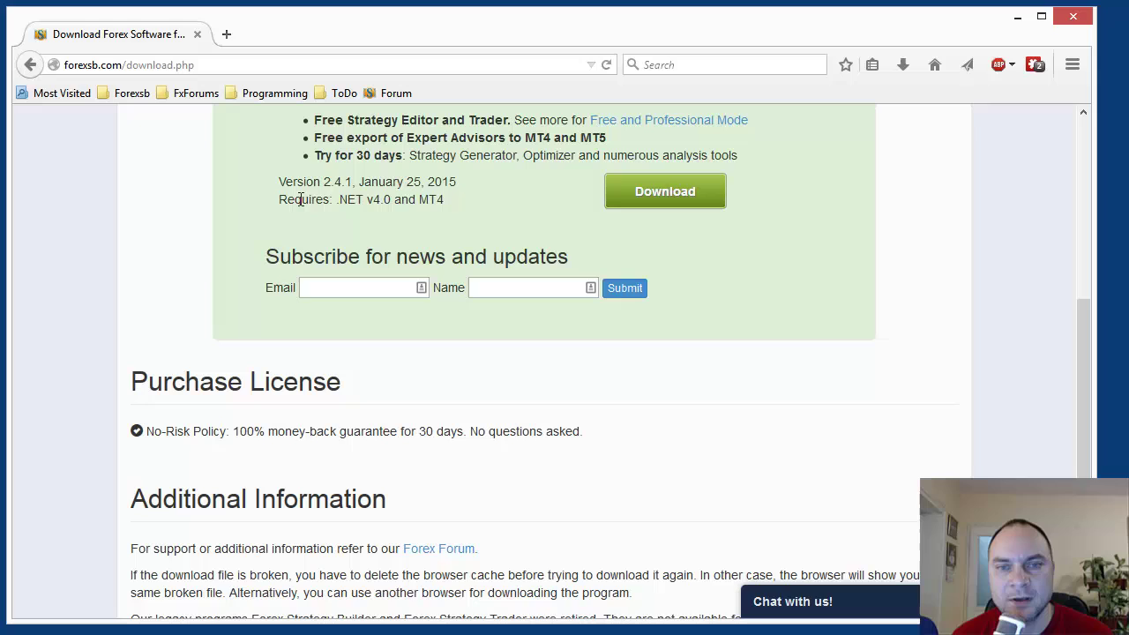
{"action": "left_click_drag", "start_coordinate": [280, 200], "coordinate": [443, 202]}
{"action": "left_click", "coordinate": [457, 206]}
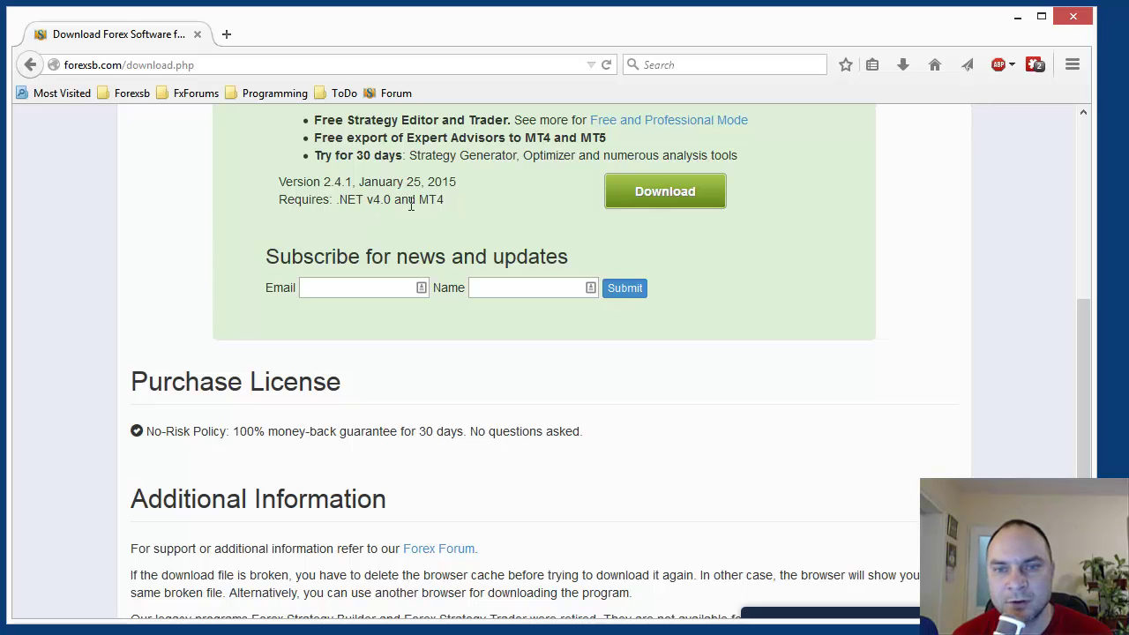
{"action": "left_click_drag", "start_coordinate": [419, 202], "coordinate": [446, 205]}
{"action": "scroll", "coordinate": [645, 373], "scroll_direction": "up", "scroll_amount": 2}
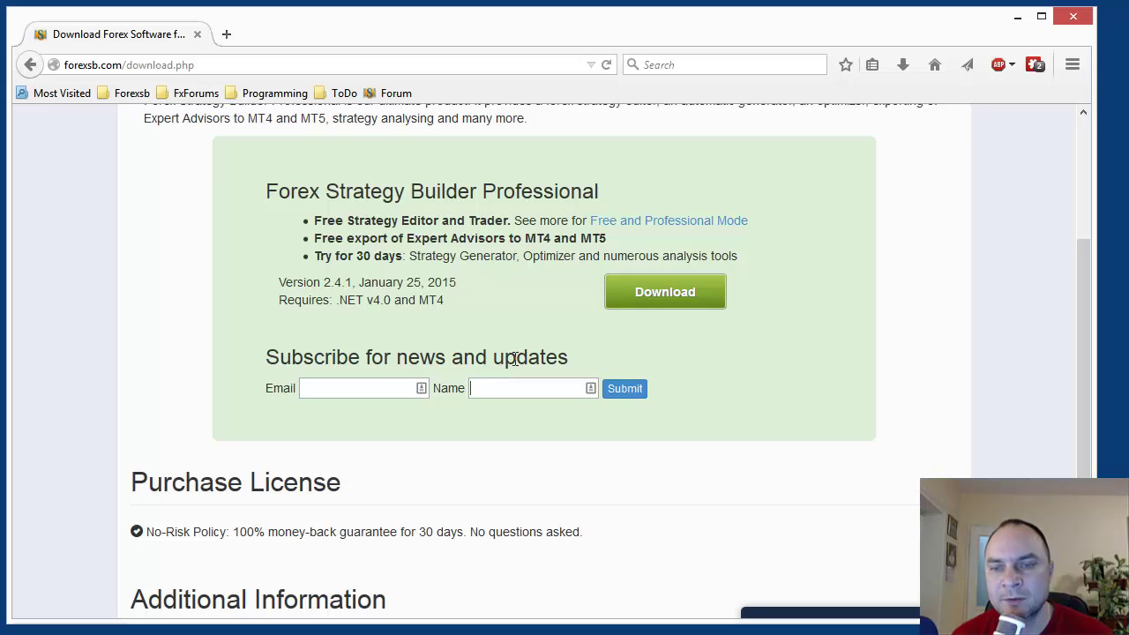
{"action": "scroll", "coordinate": [404, 297], "scroll_direction": "up", "scroll_amount": 2}
Step: Save ForexStrategyBuilderPro.exe and launch it from Firefox's downloads list, moving the setup wizard aside
{"action": "left_click", "coordinate": [674, 399]}
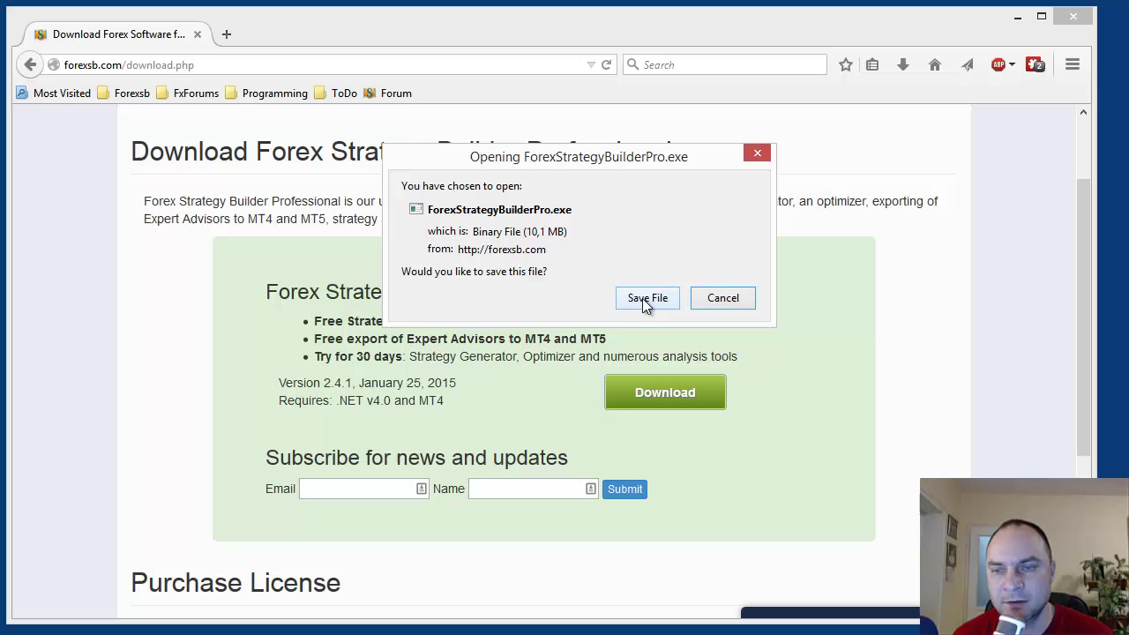
{"action": "left_click", "coordinate": [647, 298]}
{"action": "scroll", "coordinate": [886, 412], "scroll_direction": "up", "scroll_amount": 2}
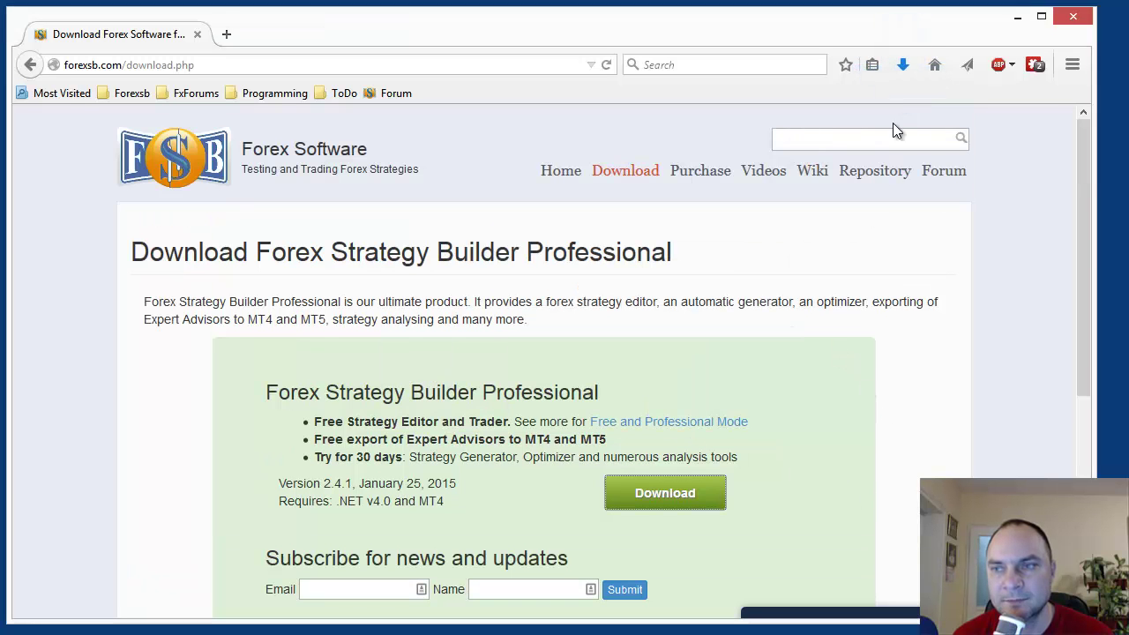
{"action": "left_click", "coordinate": [903, 65]}
{"action": "left_click", "coordinate": [705, 136]}
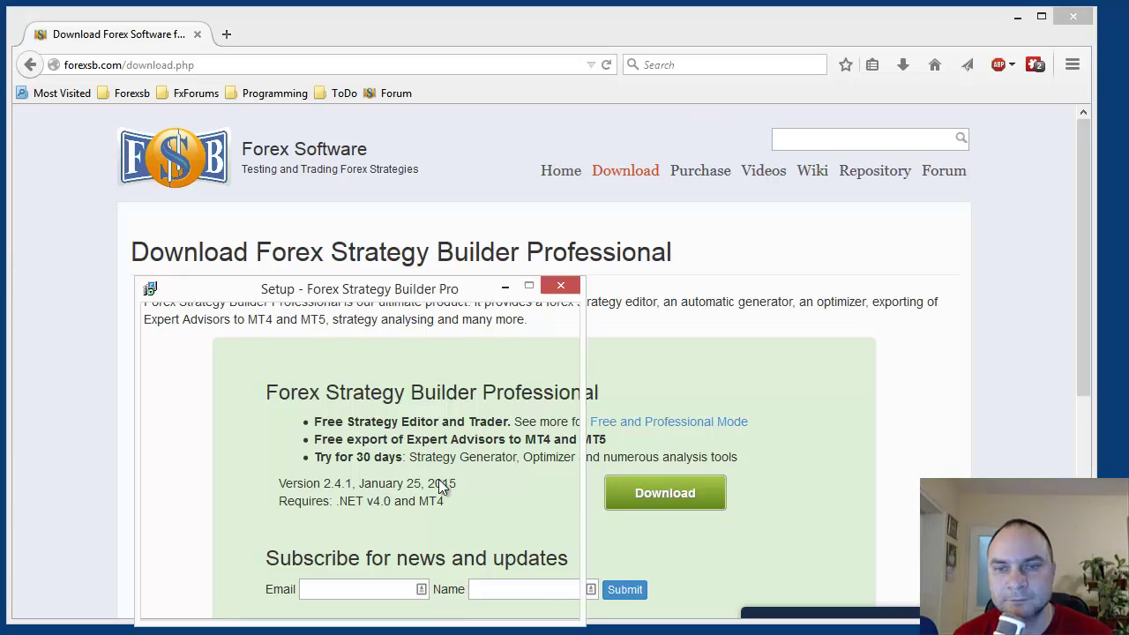
{"action": "left_click_drag", "start_coordinate": [462, 295], "coordinate": [590, 150]}
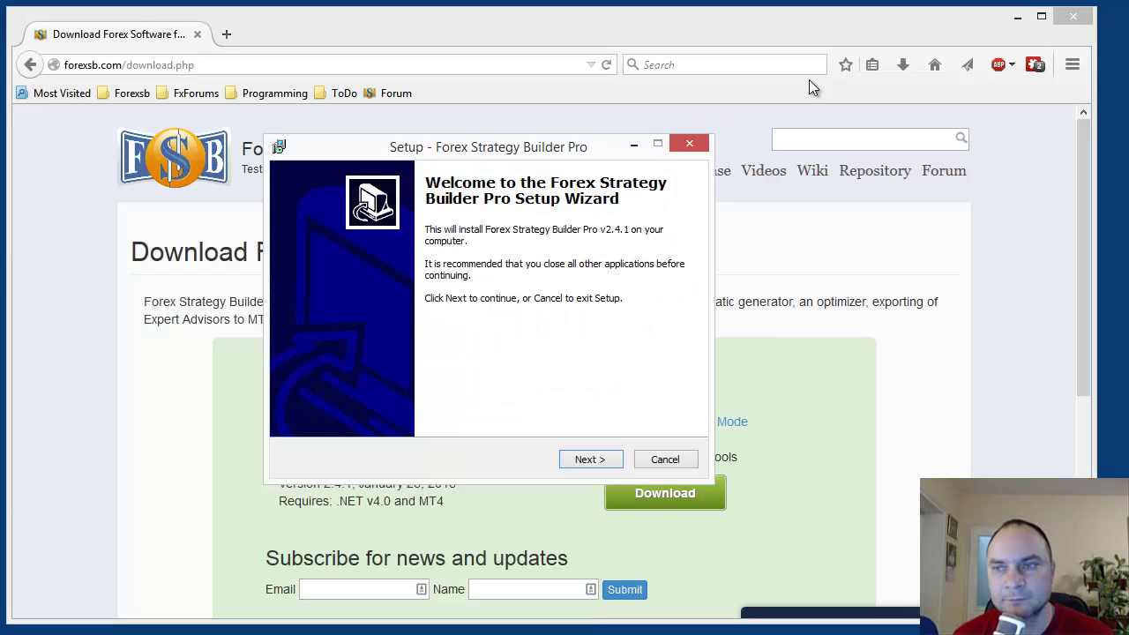
Step: Minimize Firefox, get past the welcome page and accept the license agreement
{"action": "left_click", "coordinate": [1018, 17]}
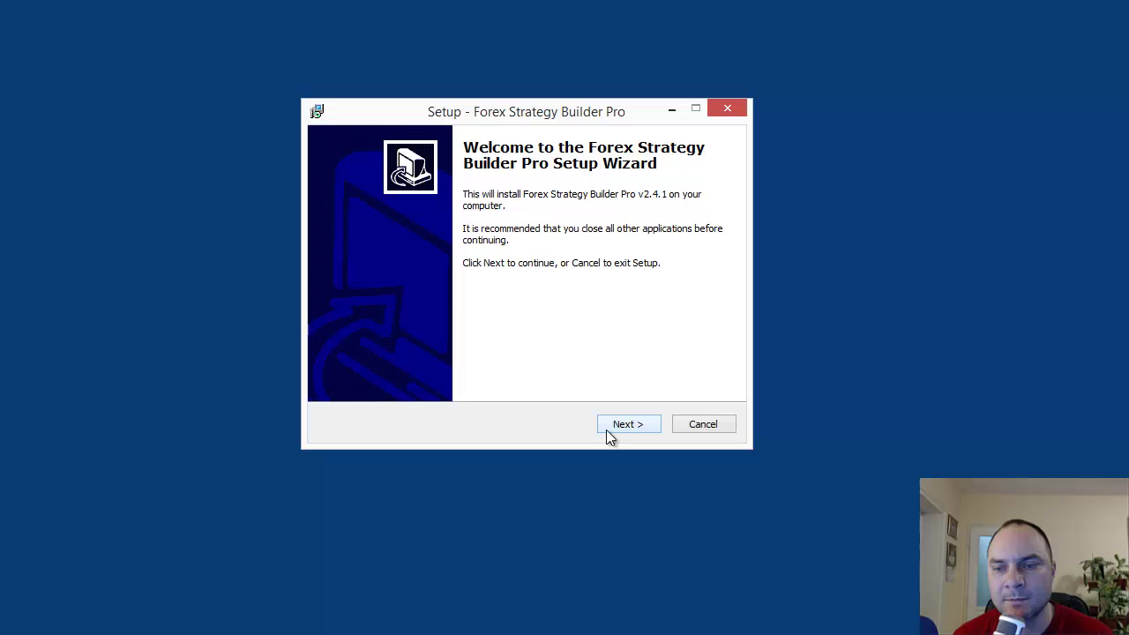
{"action": "left_click", "coordinate": [624, 425]}
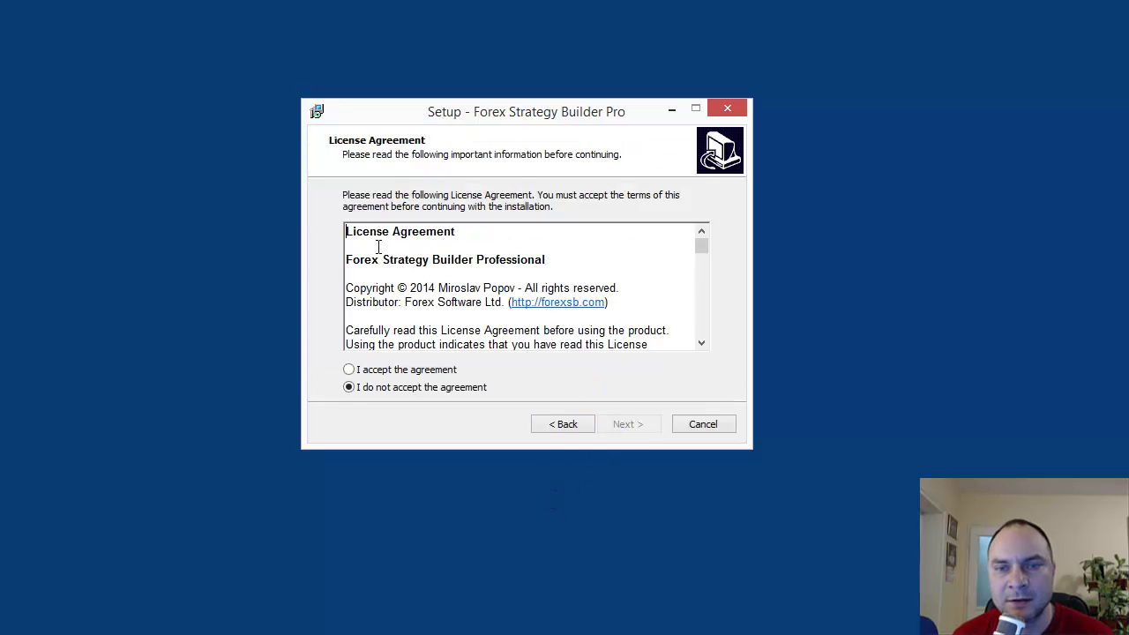
{"action": "left_click_drag", "start_coordinate": [705, 247], "coordinate": [678, 342]}
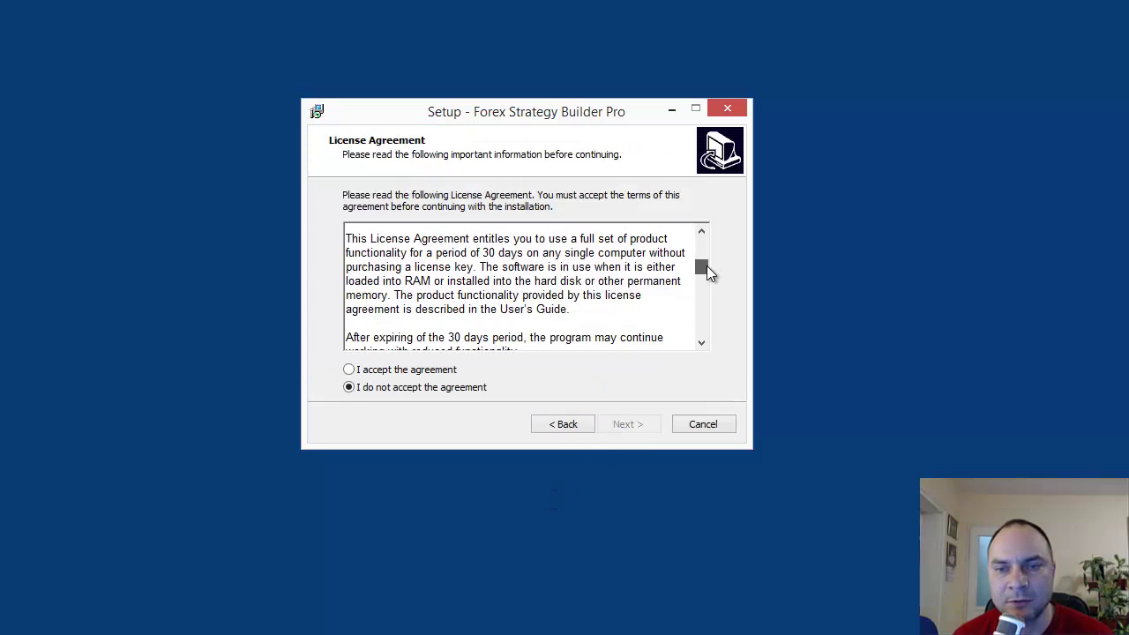
{"action": "left_click", "coordinate": [415, 375]}
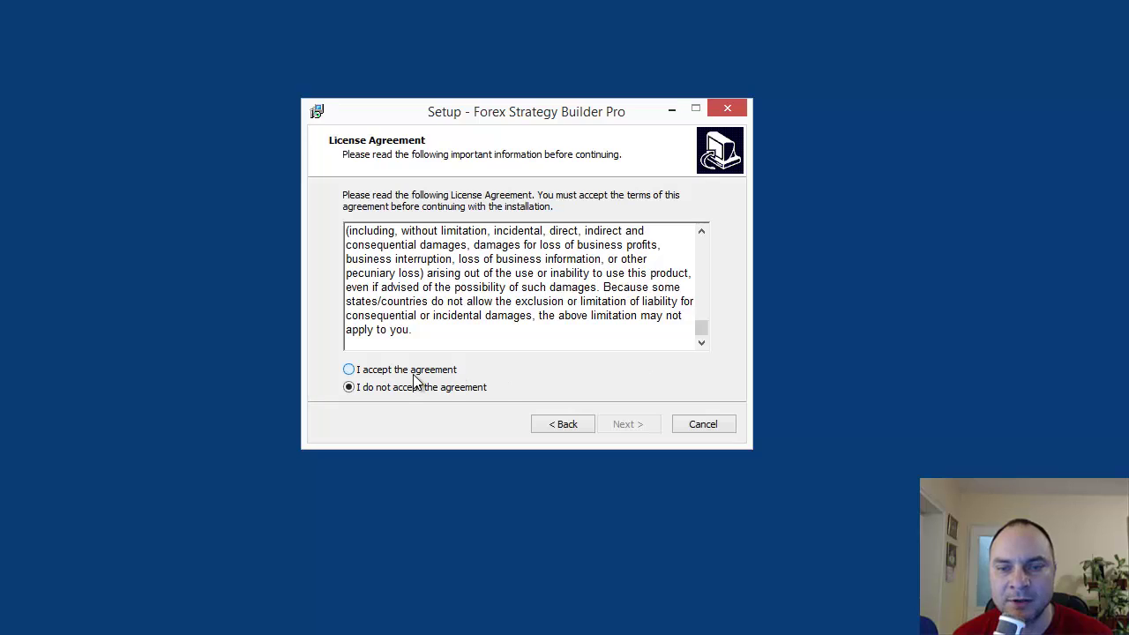
{"action": "left_click", "coordinate": [623, 428]}
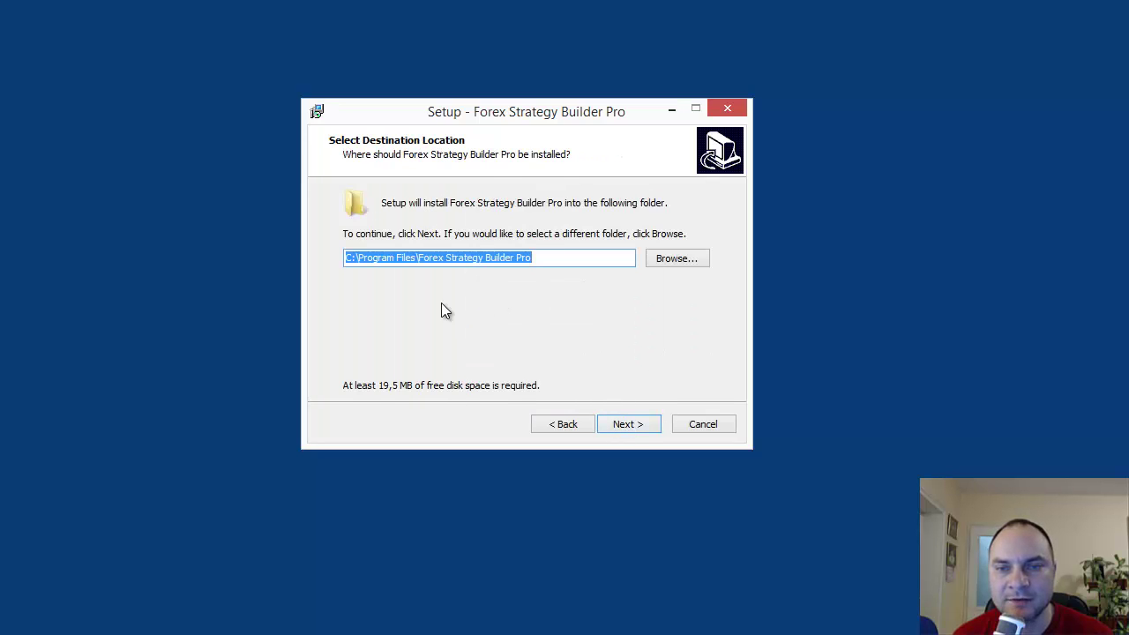
Step: Highlight the default install path C:\Program Files\Forex Strategy Builder Pro to review it
{"action": "left_click", "coordinate": [548, 259]}
{"action": "left_click_drag", "start_coordinate": [544, 259], "coordinate": [298, 254]}
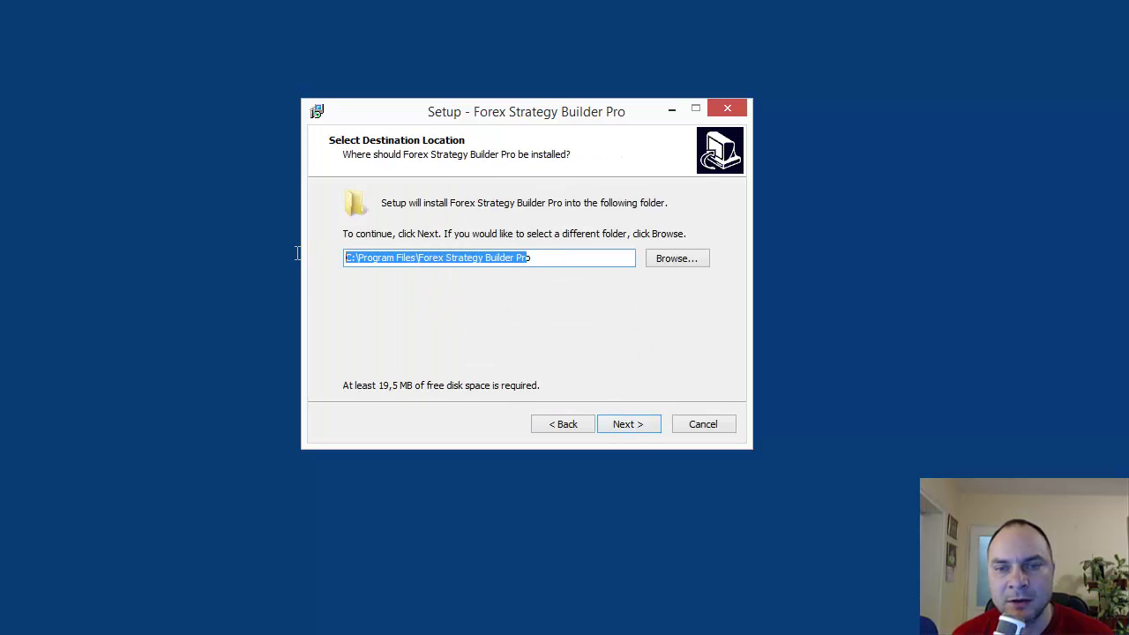
{"action": "left_click", "coordinate": [575, 256]}
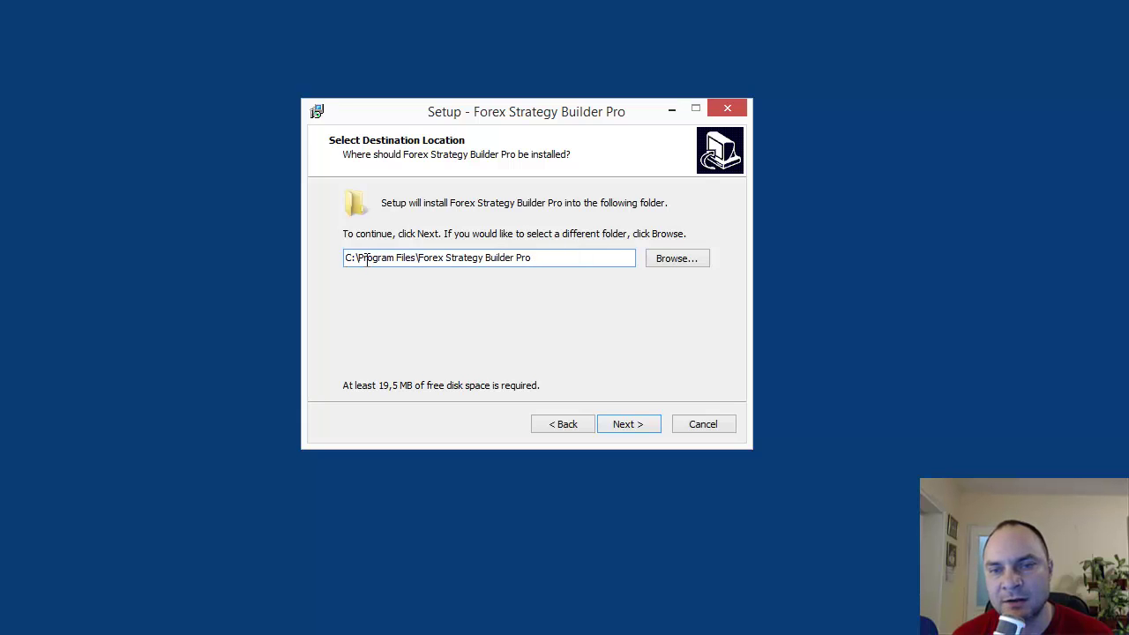
{"action": "left_click", "coordinate": [556, 258]}
{"action": "left_click_drag", "start_coordinate": [556, 258], "coordinate": [344, 255]}
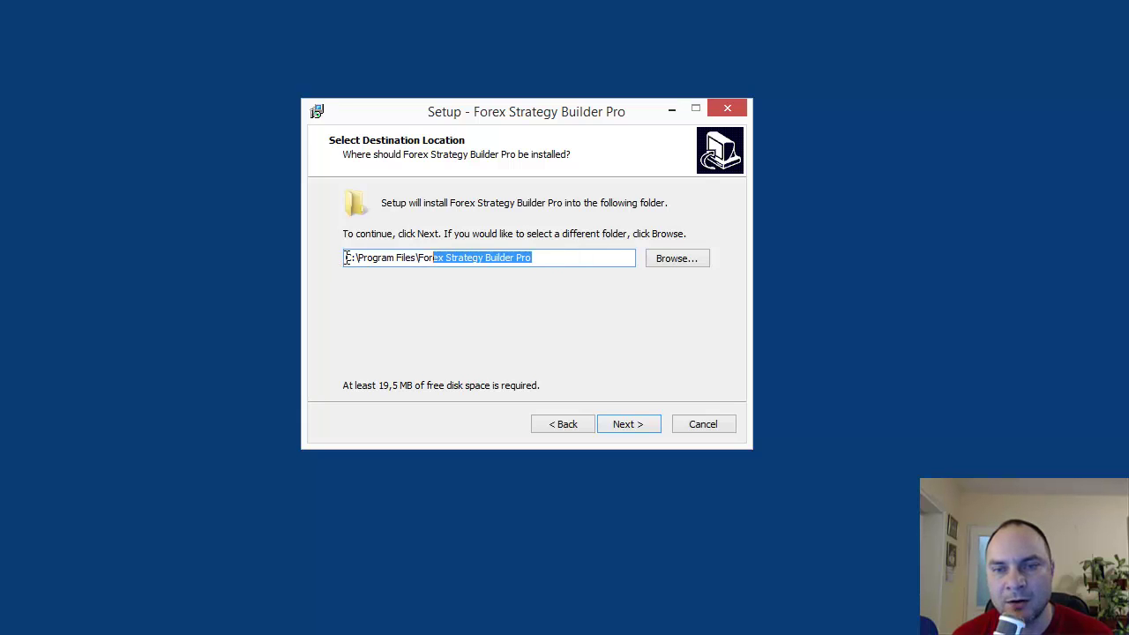
{"action": "left_click", "coordinate": [549, 256]}
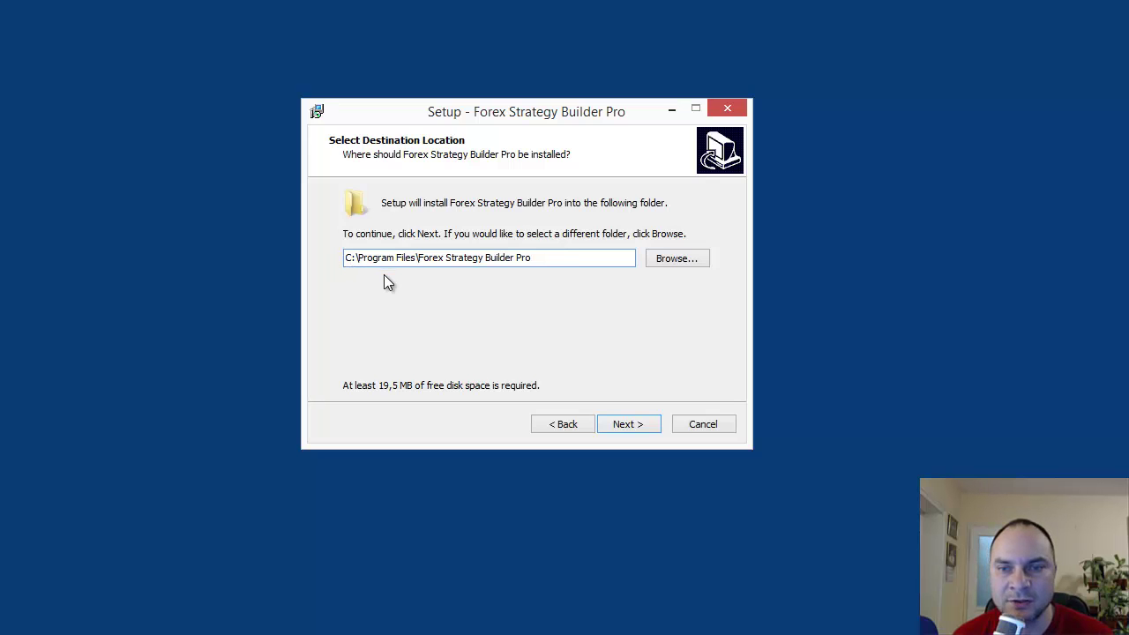
Step: Keep the default folder and all components, including MS VC++ 2010 and FSB-MT4 Bridge
{"action": "left_click", "coordinate": [629, 421]}
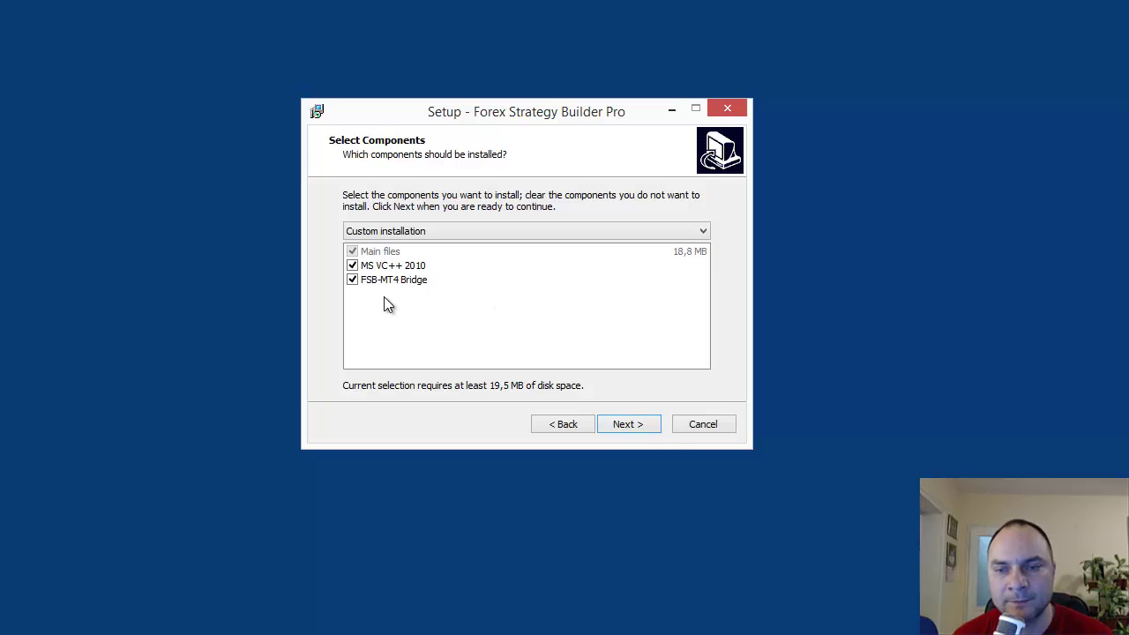
{"action": "left_click", "coordinate": [642, 425]}
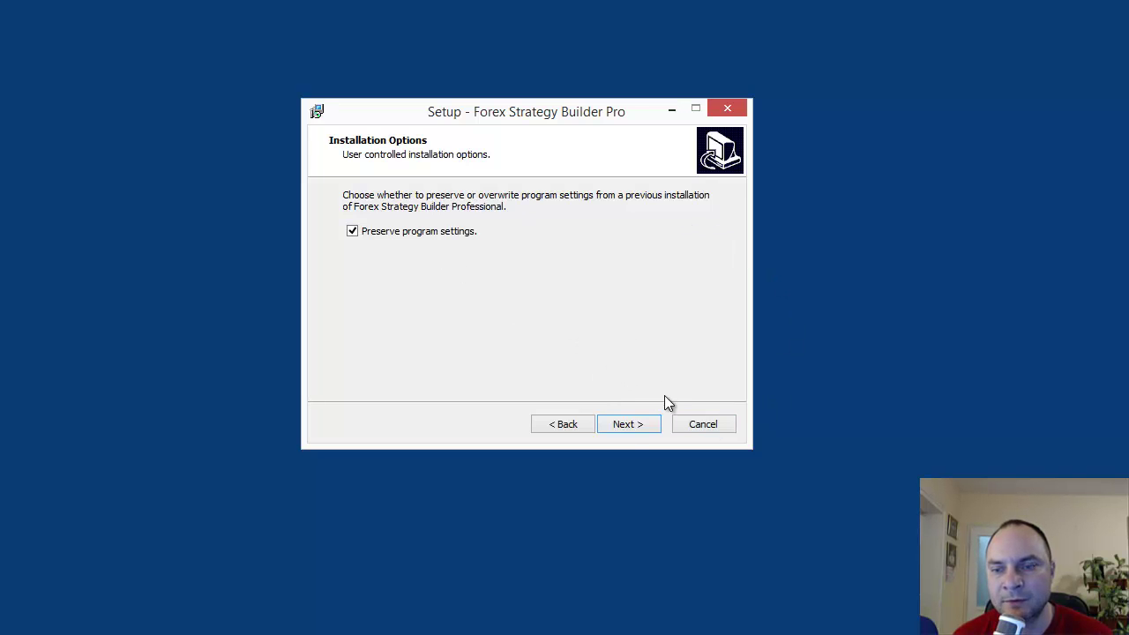
Step: Keep program settings preserved and Help improving selected, then run the installation
{"action": "left_click", "coordinate": [633, 427]}
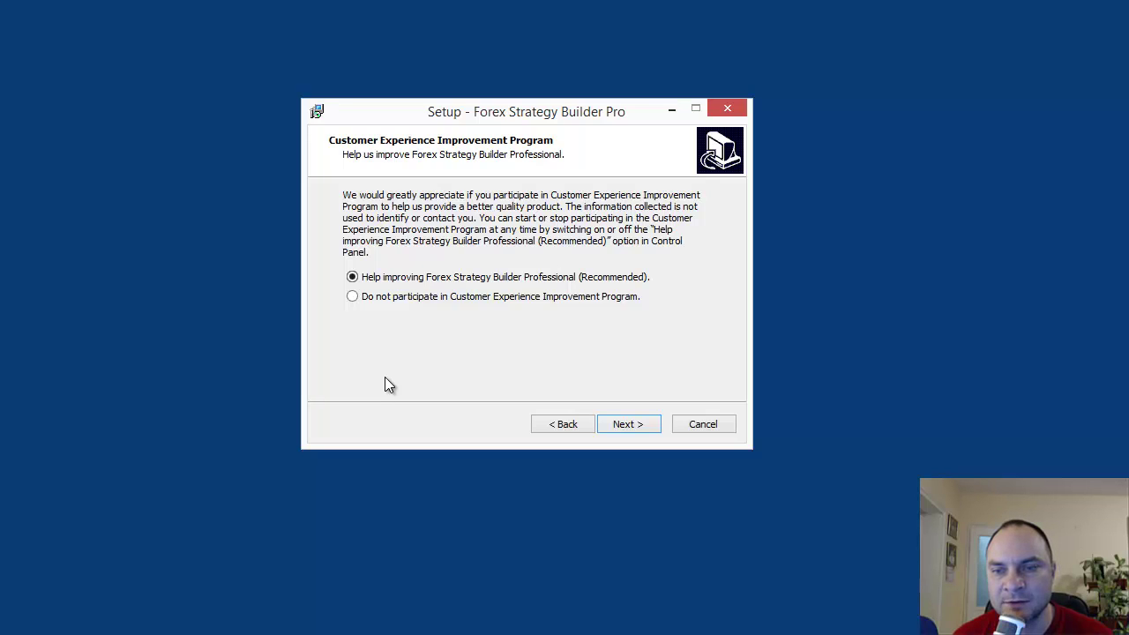
{"action": "left_click", "coordinate": [640, 424]}
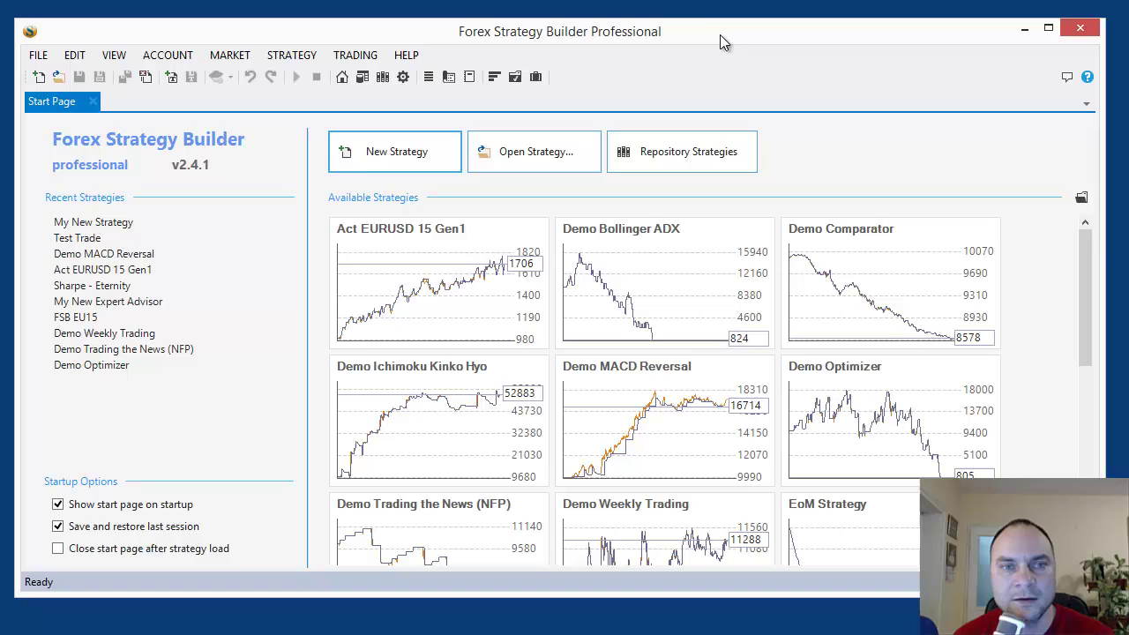
Step: Briefly run the Generator on a new strategy, keeping the 75615.35 EUR Ross Hook result, then close
{"action": "left_click", "coordinate": [371, 152]}
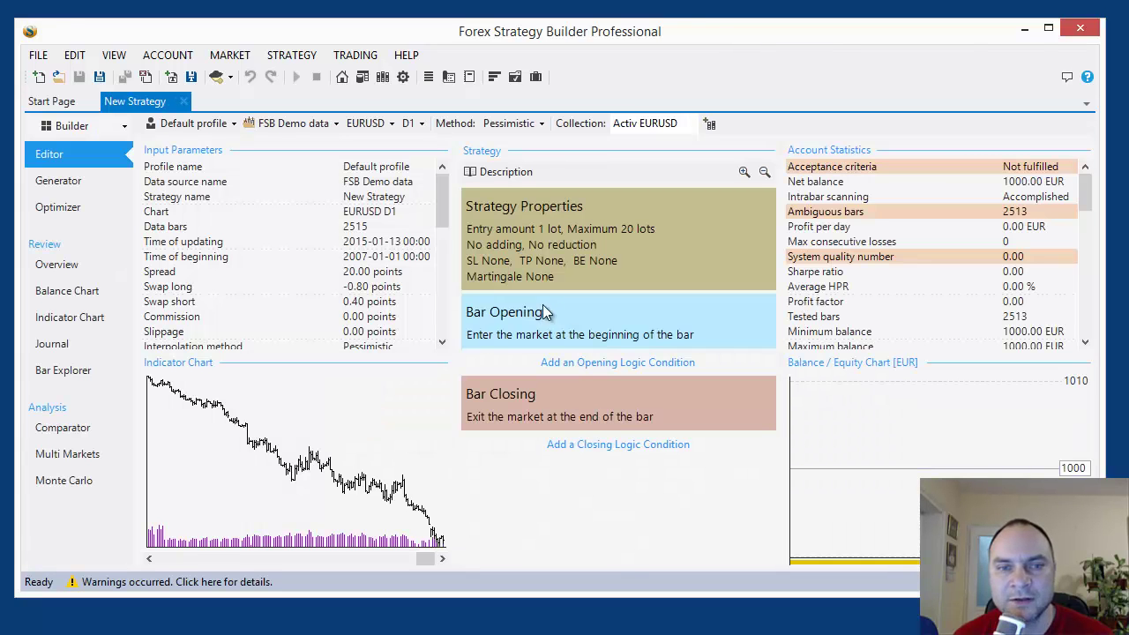
{"action": "left_click", "coordinate": [53, 182]}
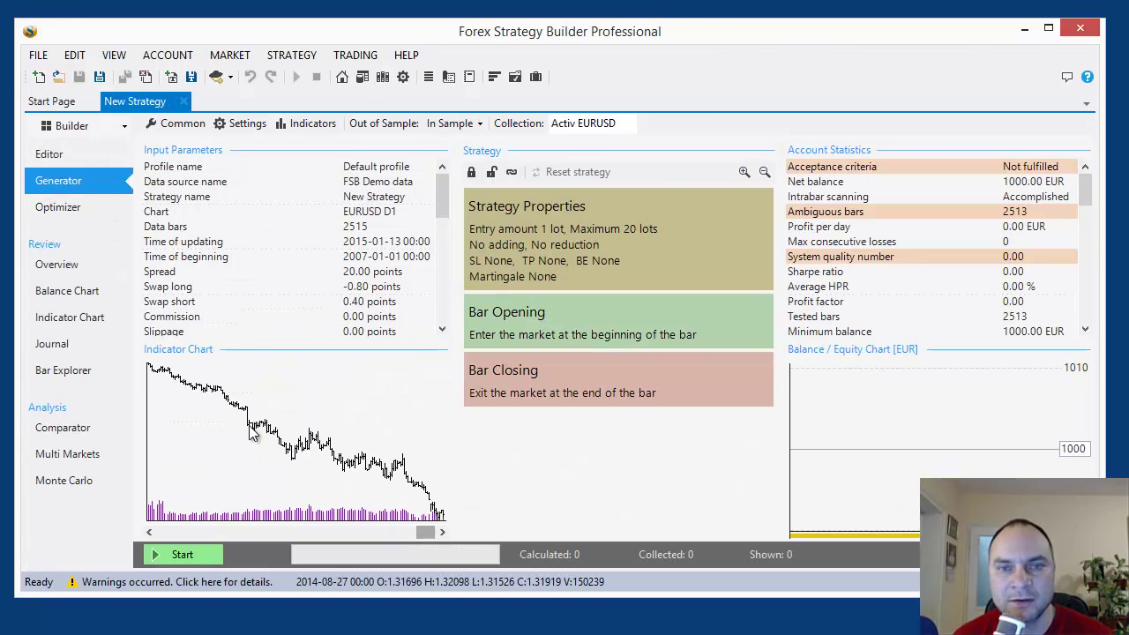
{"action": "left_click", "coordinate": [181, 551]}
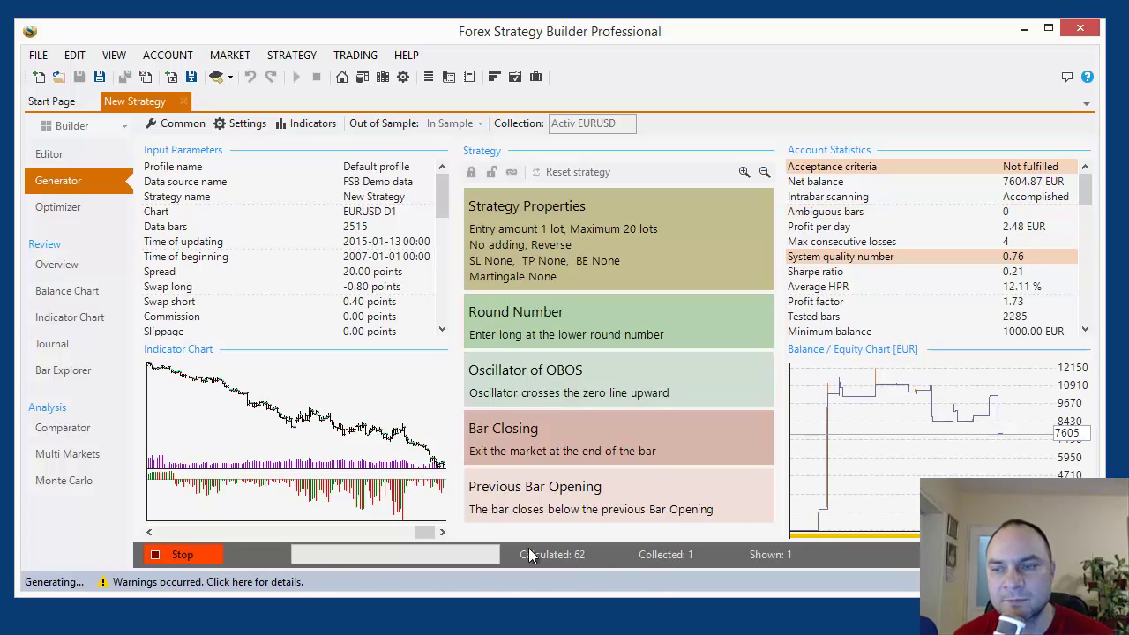
{"action": "left_click", "coordinate": [179, 554]}
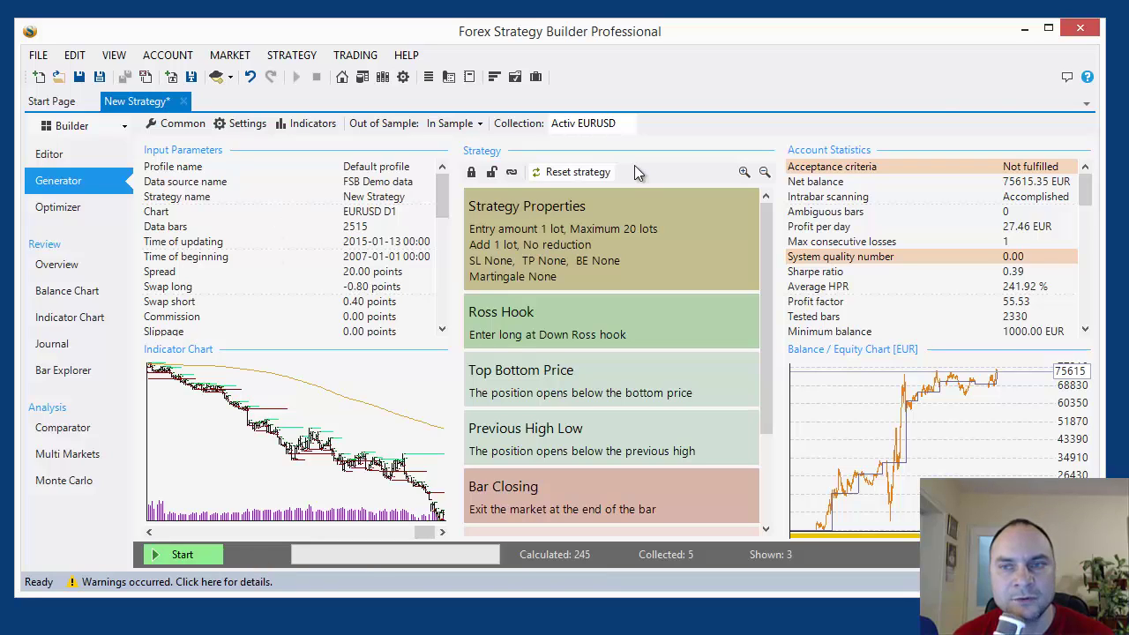
{"action": "left_click", "coordinate": [1081, 33]}
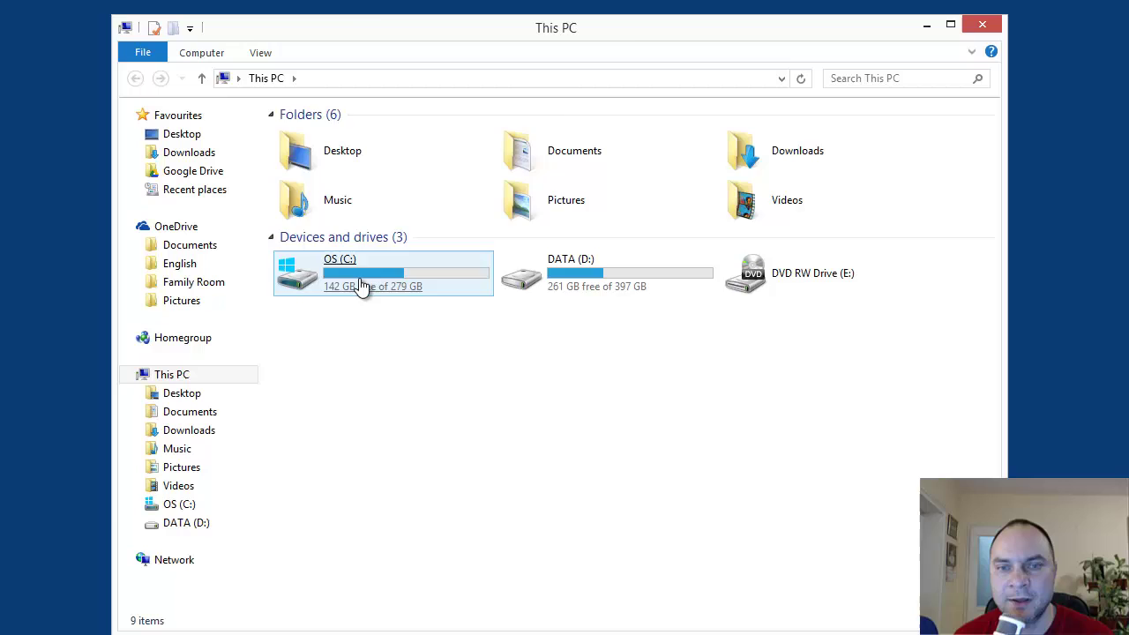
Step: Browse C: > Program Files > Forex Strategy Builder Pro, inspecting License.rtf and FSB_Pro_Launcher.exe
{"action": "double_click", "coordinate": [363, 286]}
{"action": "left_click", "coordinate": [318, 196]}
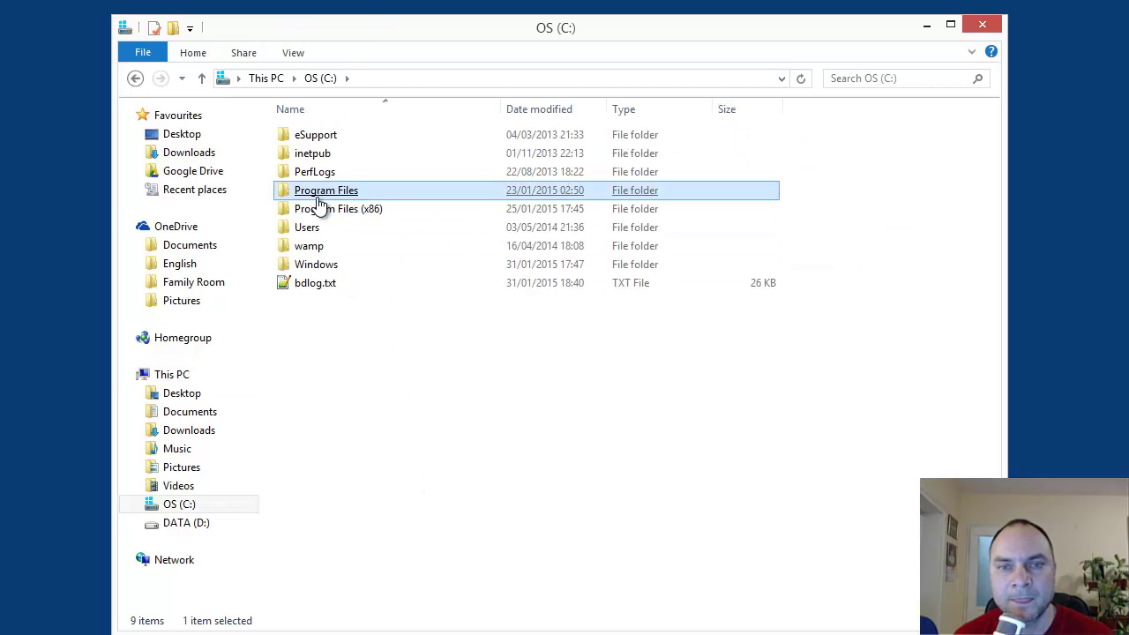
{"action": "double_click", "coordinate": [318, 201]}
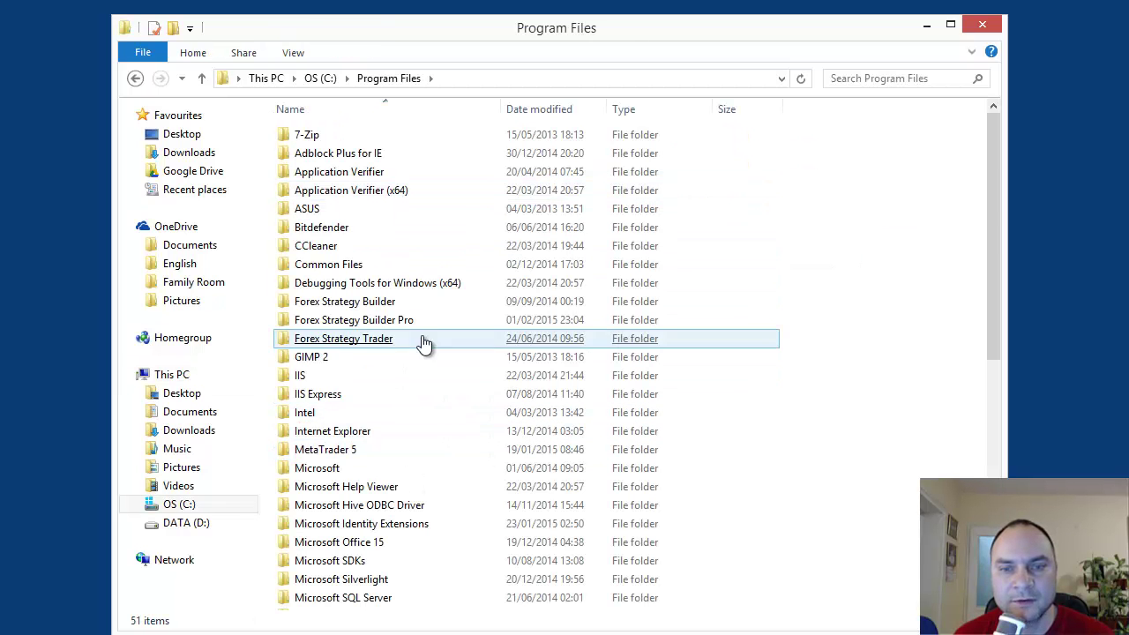
{"action": "double_click", "coordinate": [390, 323]}
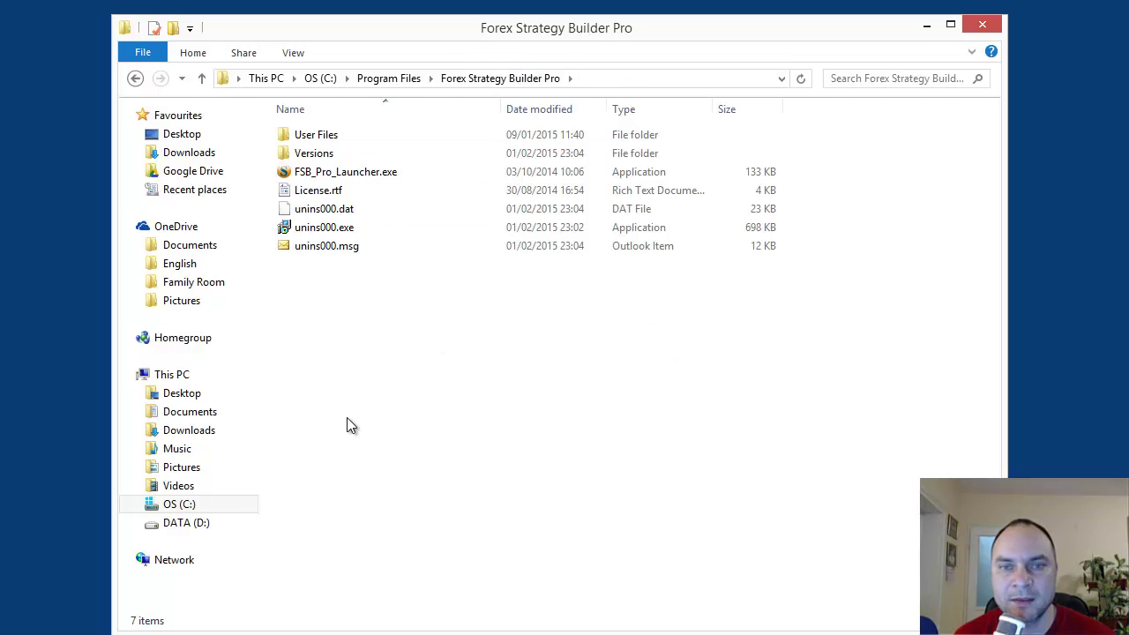
{"action": "left_click", "coordinate": [307, 198]}
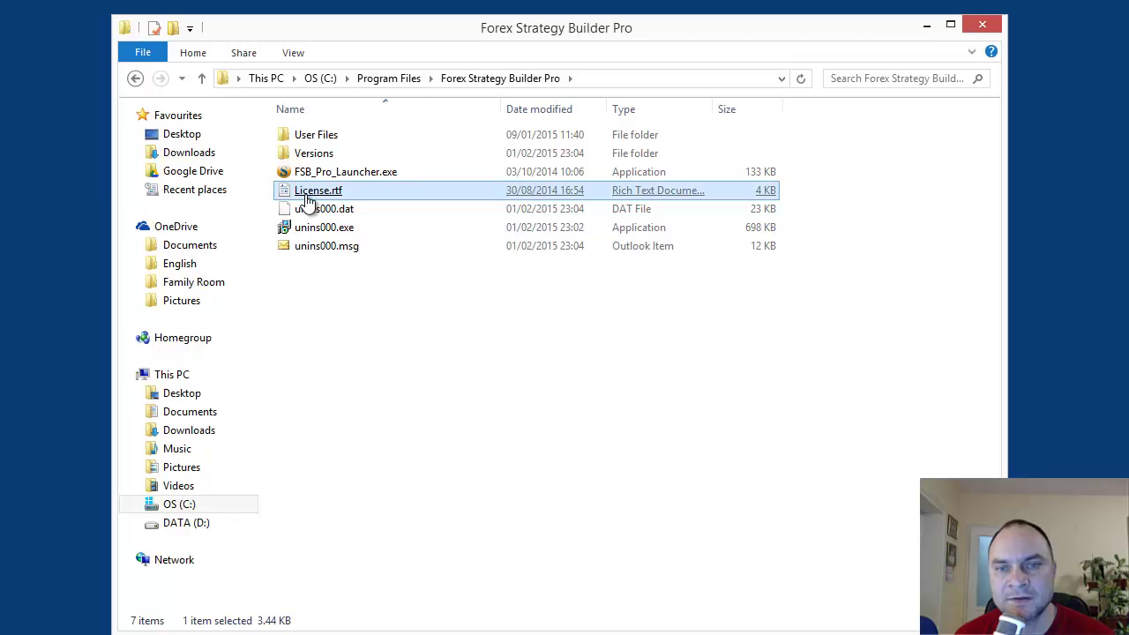
{"action": "left_click", "coordinate": [336, 340]}
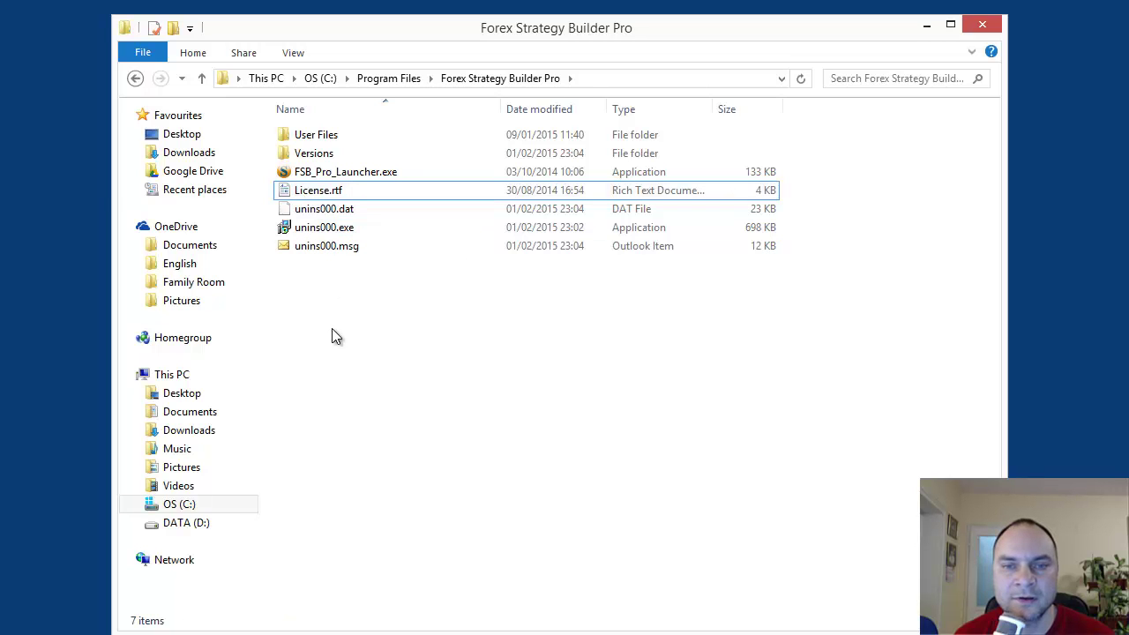
{"action": "left_click", "coordinate": [313, 174]}
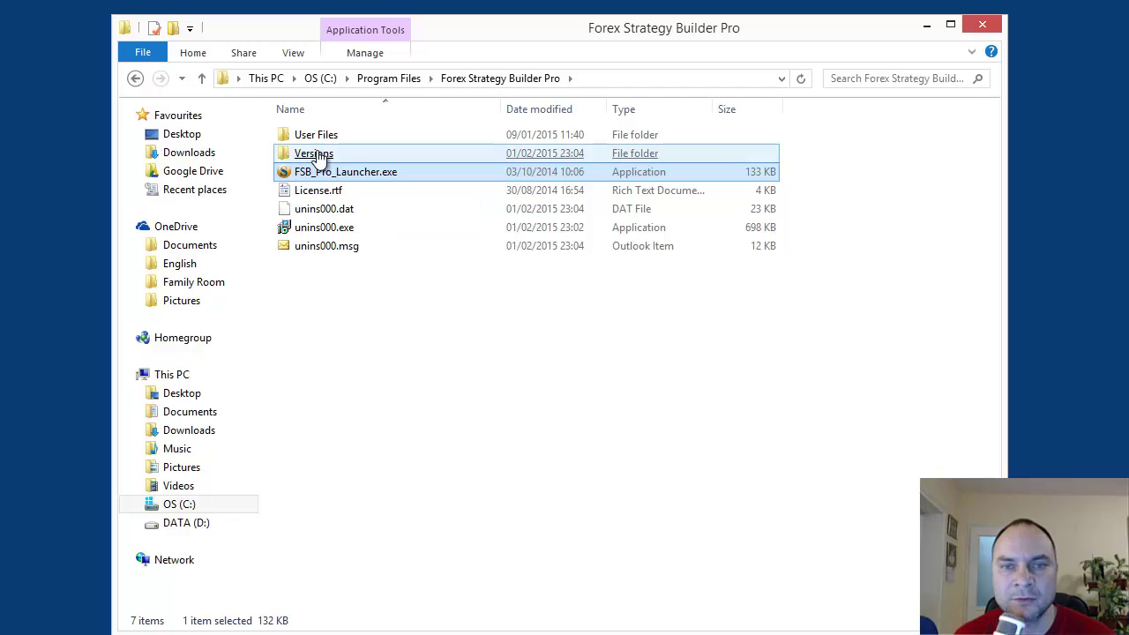
Step: Look through the Versions folder's three items, including FSB_Pro_Updater.xml, then return
{"action": "left_click", "coordinate": [314, 156]}
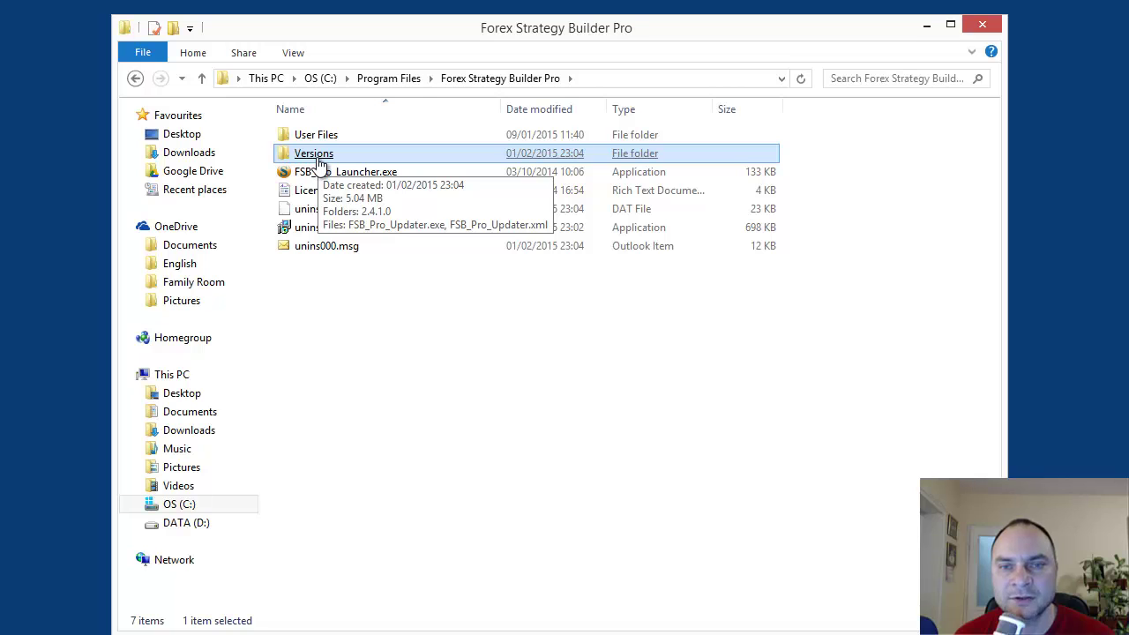
{"action": "double_click", "coordinate": [319, 162]}
{"action": "left_click", "coordinate": [368, 177]}
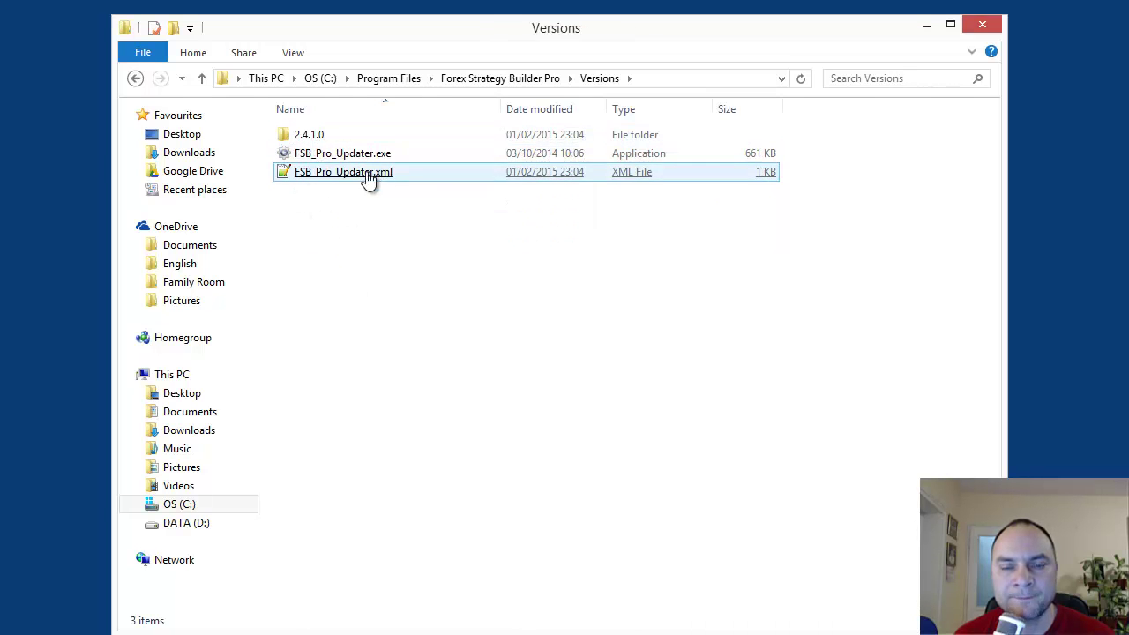
{"action": "left_click_drag", "start_coordinate": [406, 238], "coordinate": [282, 123]}
{"action": "left_click", "coordinate": [370, 230]}
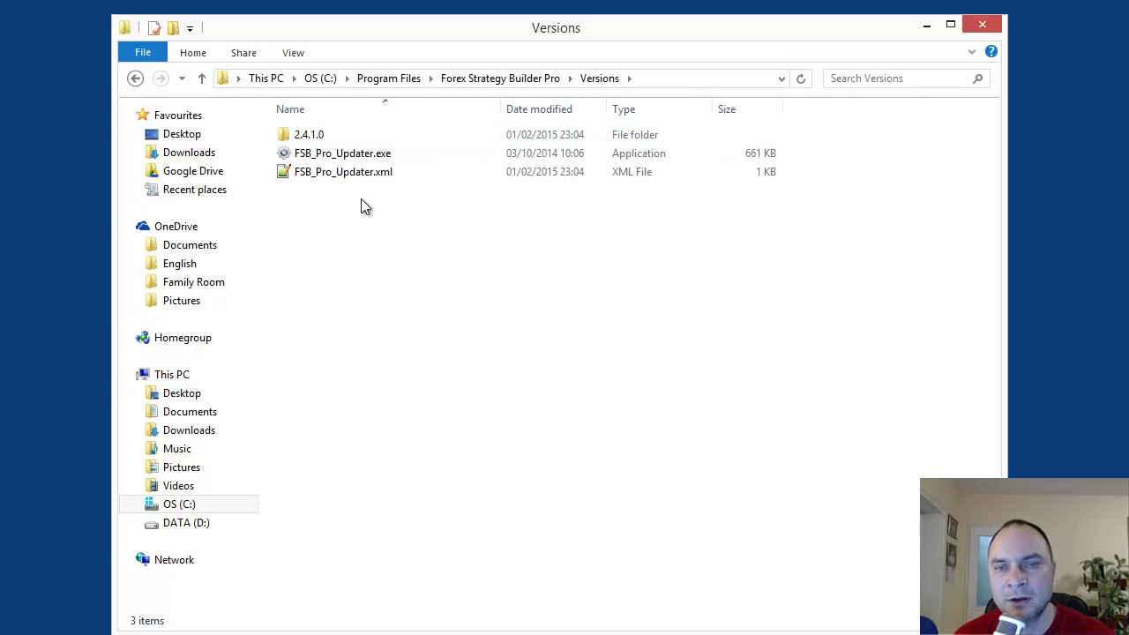
{"action": "left_click", "coordinate": [474, 79]}
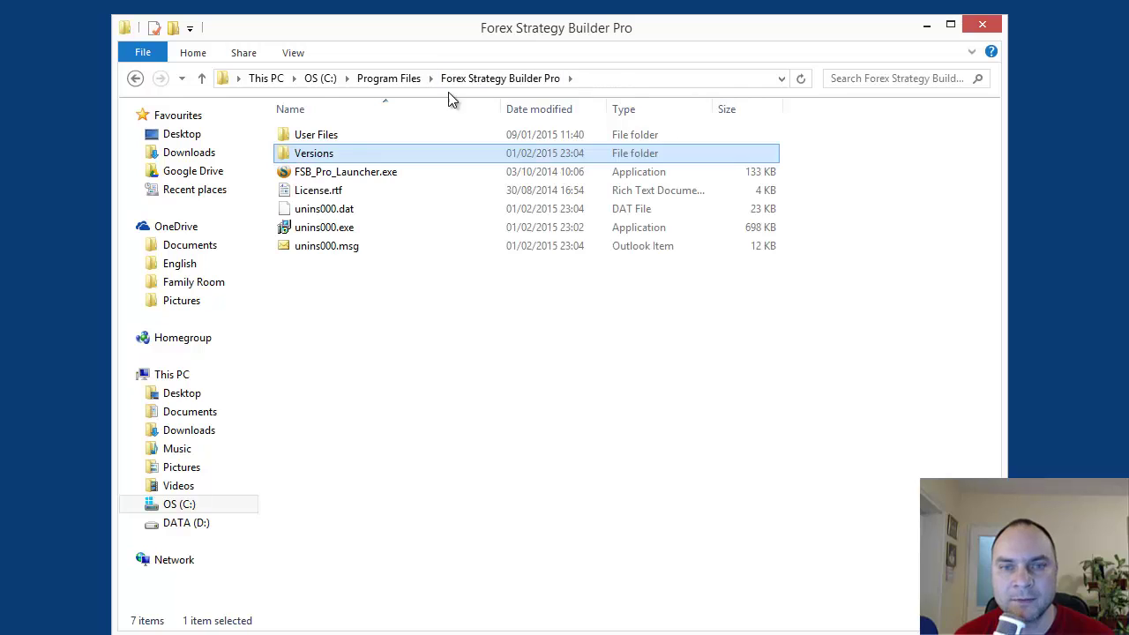
Step: Open User Files > Code to see AccountStatistics.cs, then return to User Files
{"action": "left_click", "coordinate": [318, 140]}
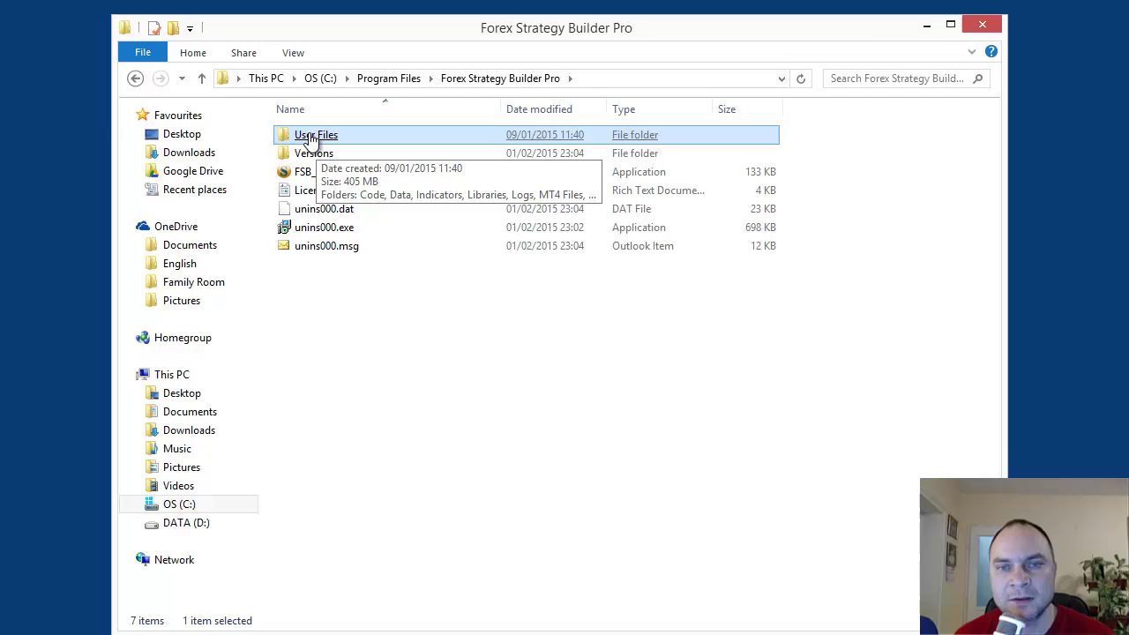
{"action": "double_click", "coordinate": [311, 139]}
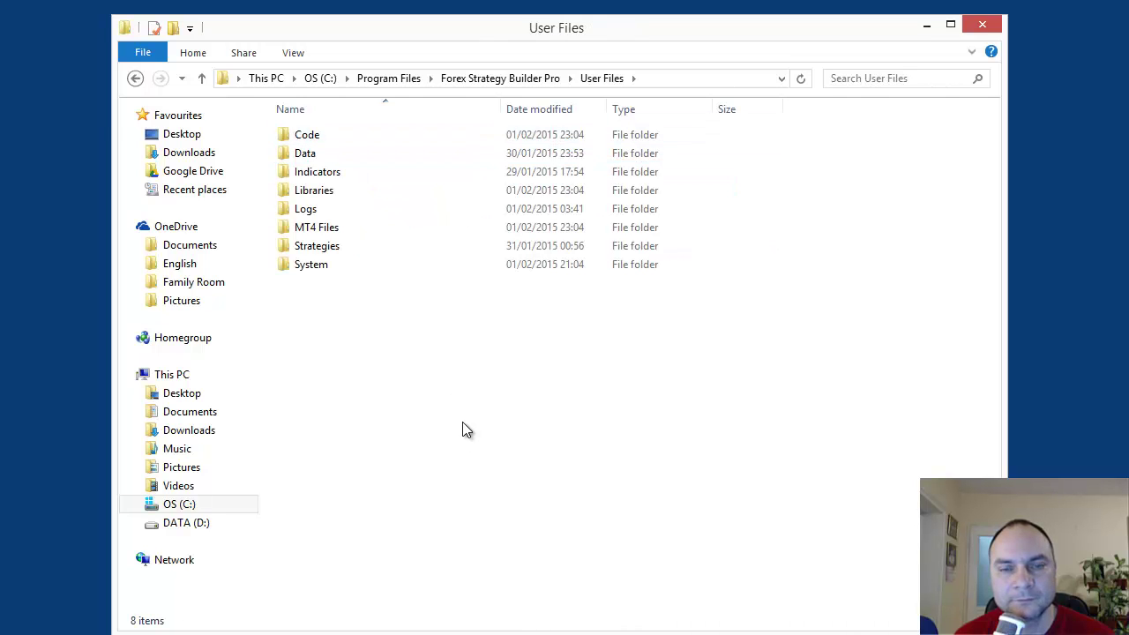
{"action": "left_click", "coordinate": [318, 140]}
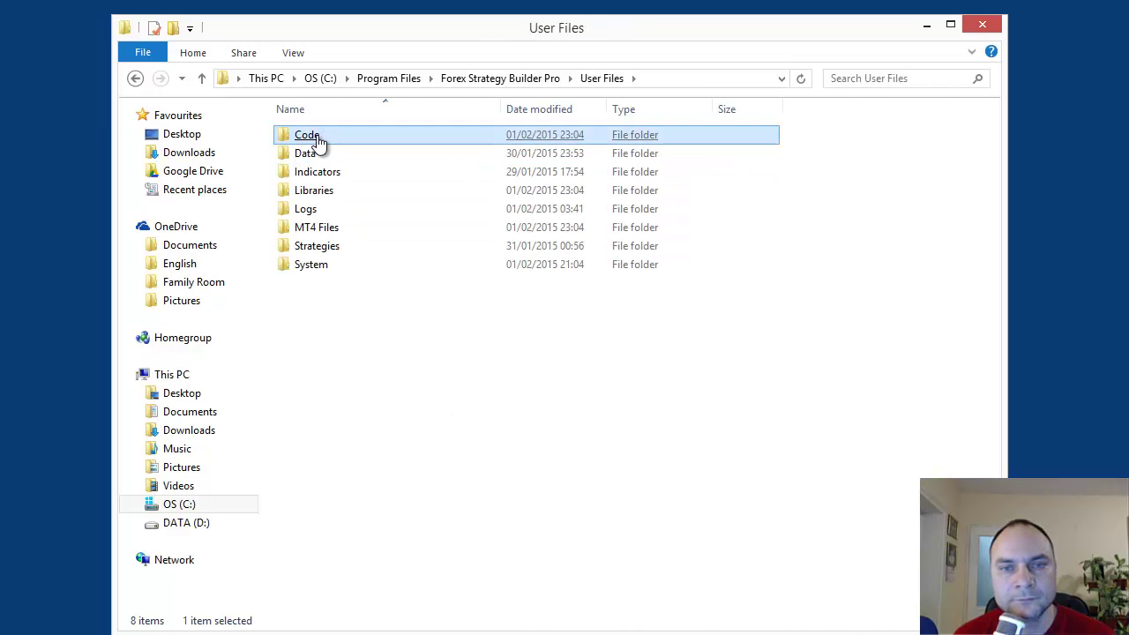
{"action": "double_click", "coordinate": [315, 144]}
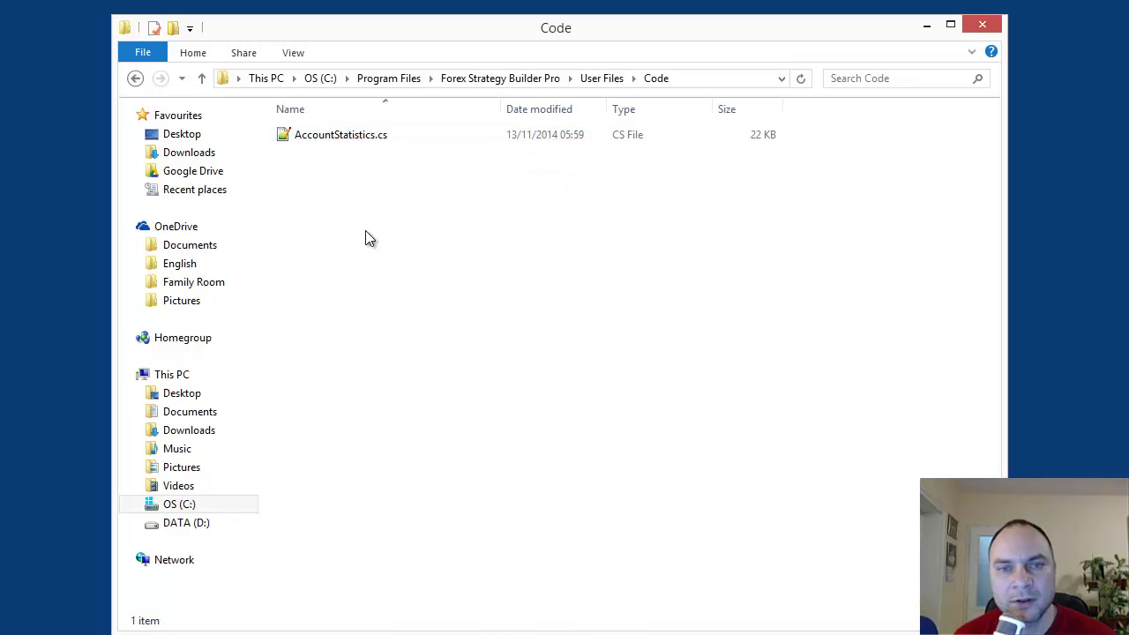
{"action": "left_click", "coordinate": [310, 146]}
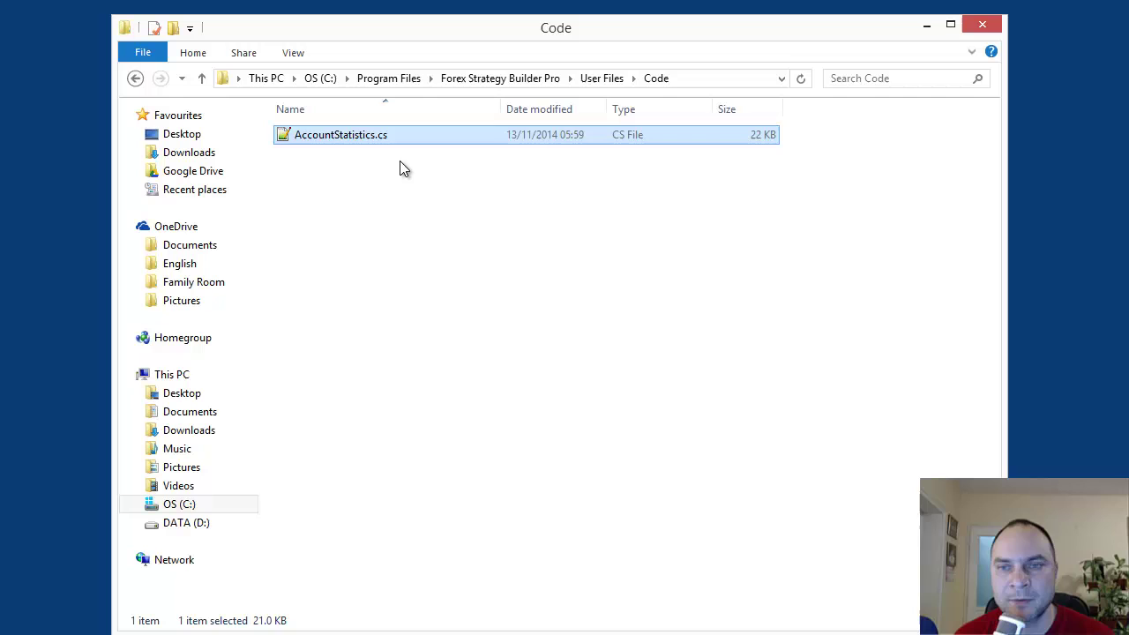
{"action": "left_click", "coordinate": [380, 163]}
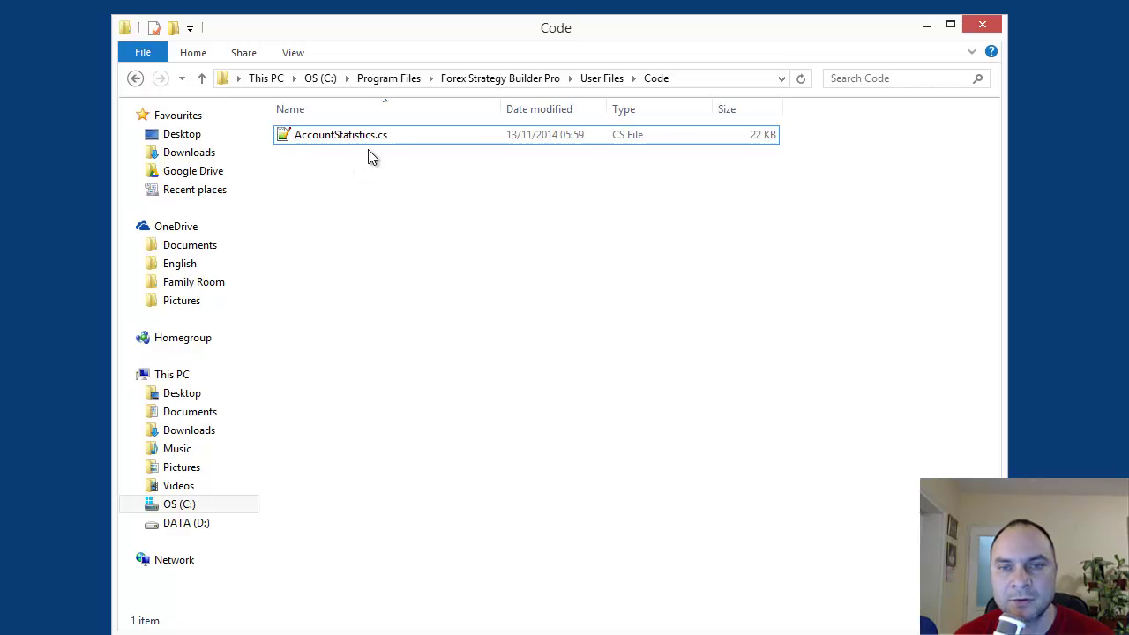
{"action": "left_click", "coordinate": [602, 77]}
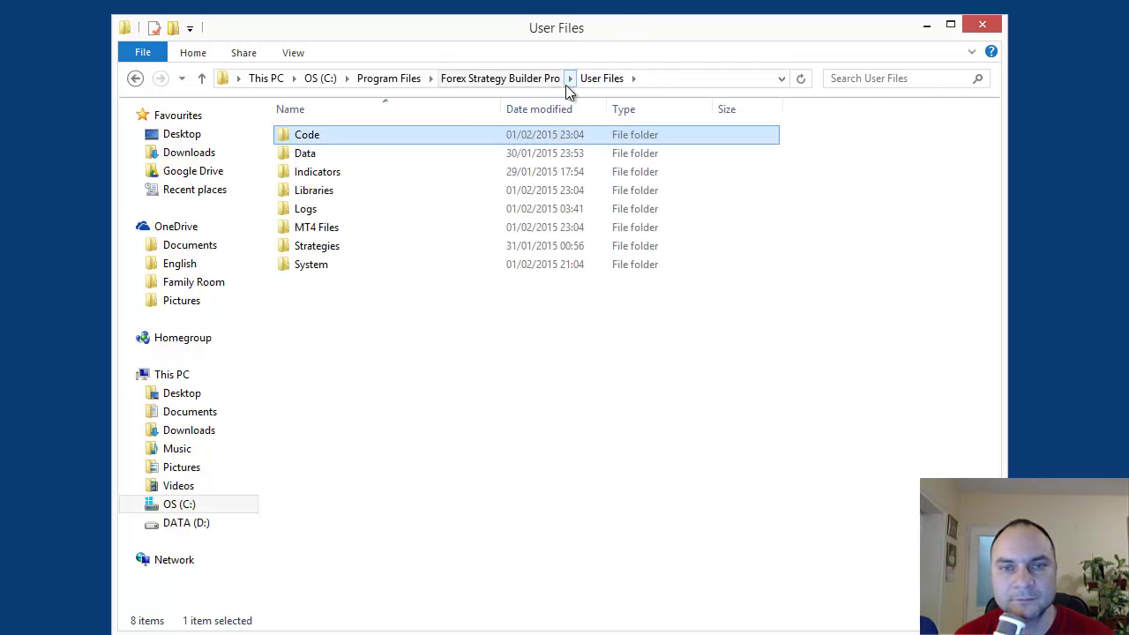
Step: Browse Data > FSB Demo Data, then return to User Files
{"action": "left_click", "coordinate": [314, 163]}
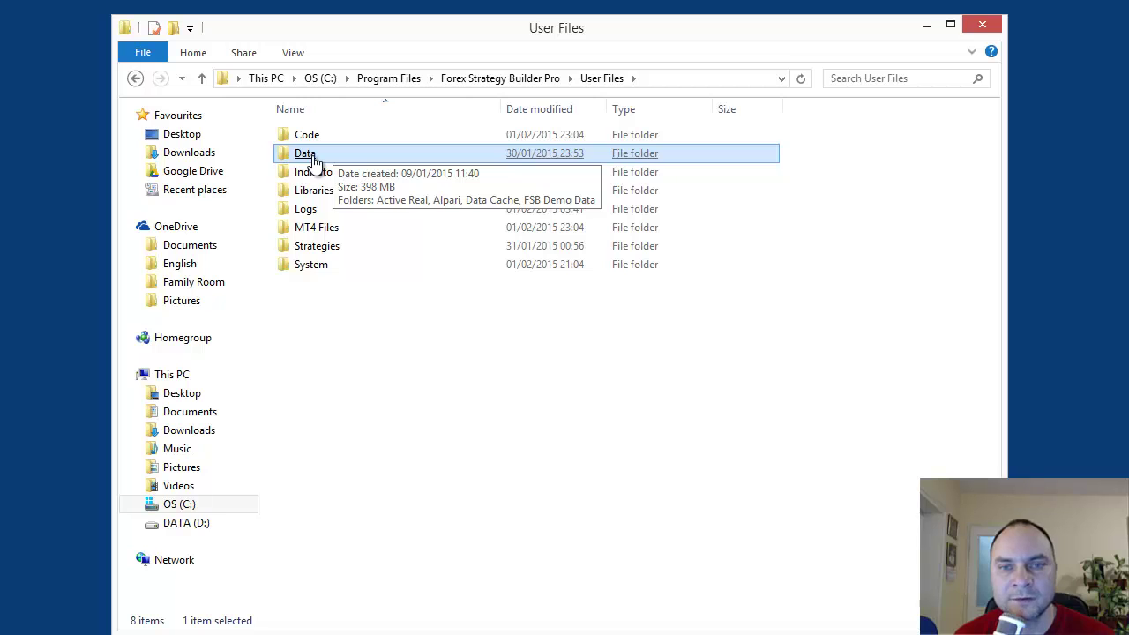
{"action": "double_click", "coordinate": [313, 159]}
{"action": "left_click", "coordinate": [314, 136]}
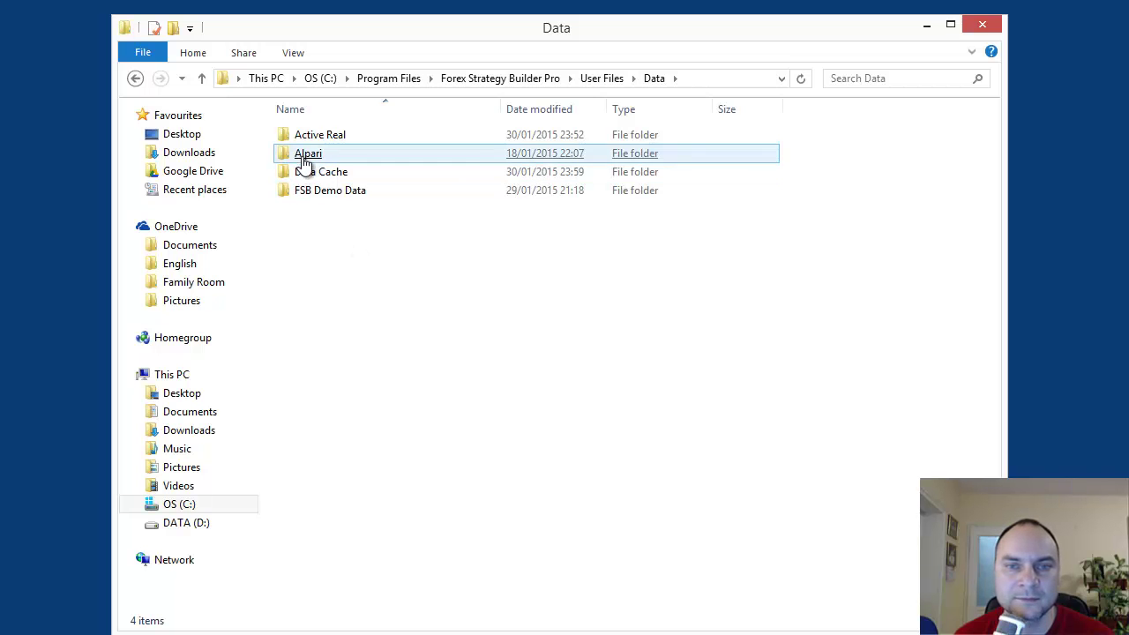
{"action": "double_click", "coordinate": [323, 191]}
{"action": "scroll", "coordinate": [458, 212], "scroll_direction": "down", "scroll_amount": 6}
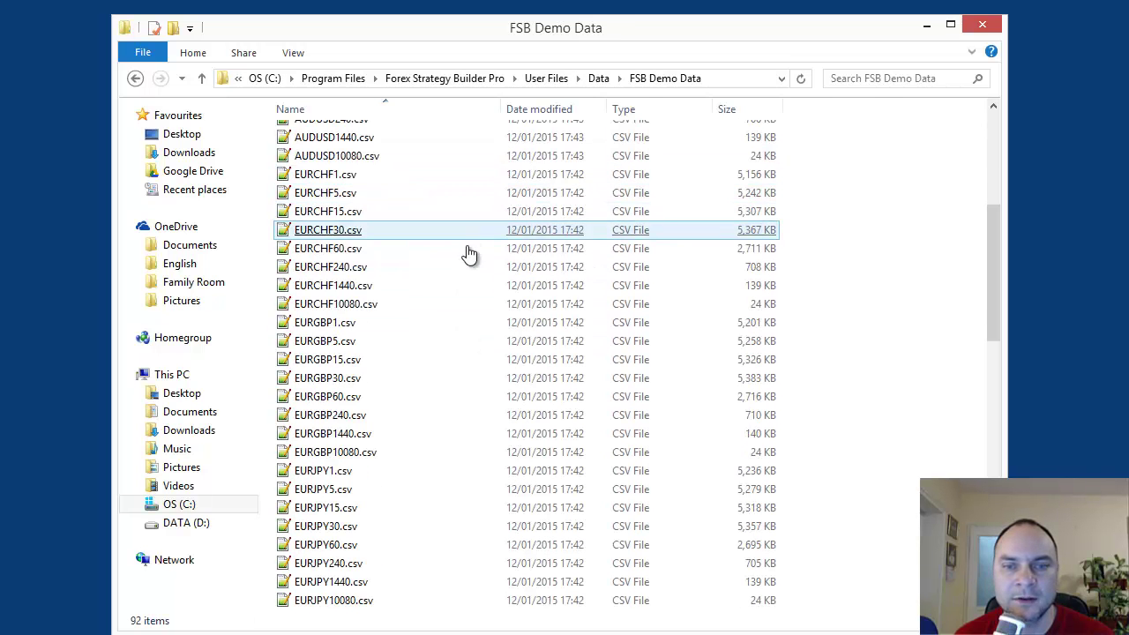
{"action": "scroll", "coordinate": [468, 253], "scroll_direction": "up", "scroll_amount": 6}
{"action": "left_click", "coordinate": [541, 82]}
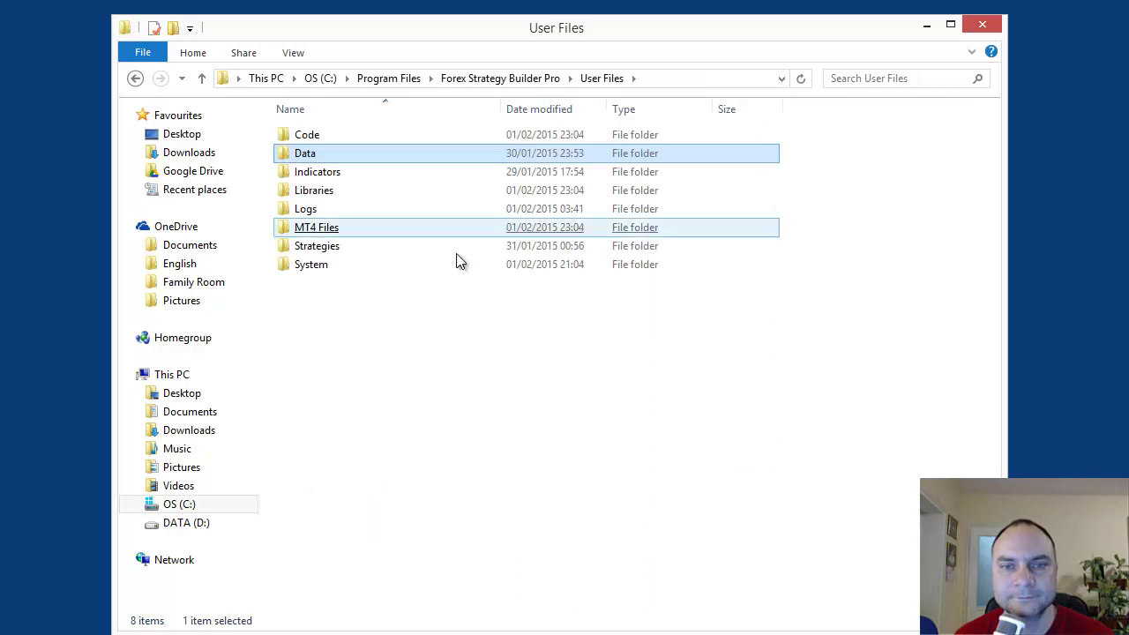
Step: Check the nine .cs files in Indicators and matching .dll files in Libraries
{"action": "double_click", "coordinate": [323, 176]}
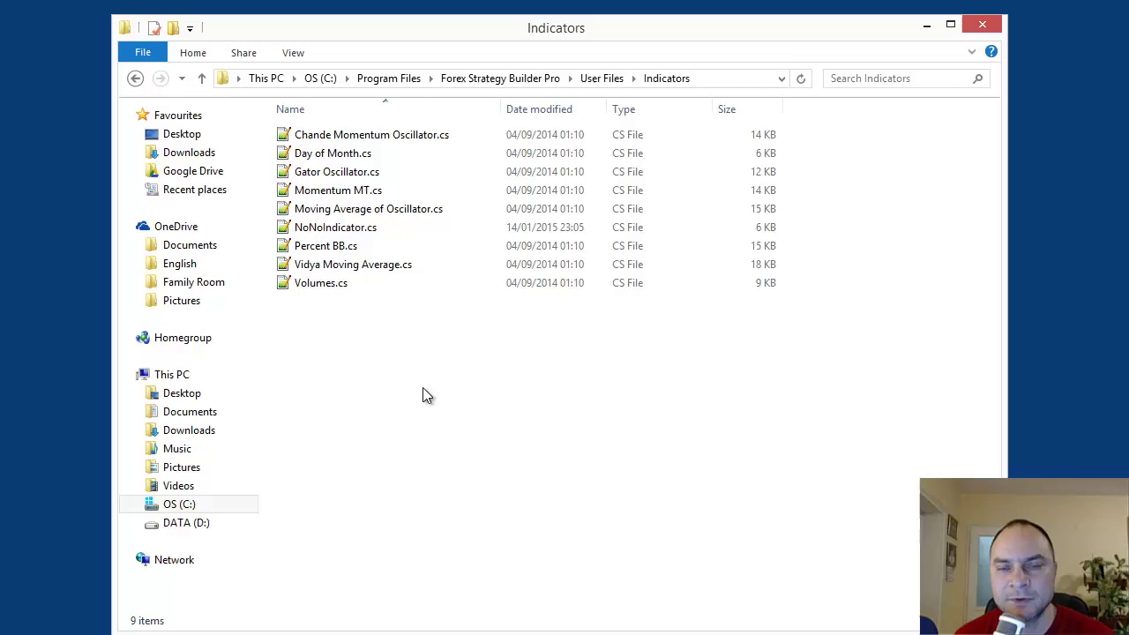
{"action": "mouse_move", "coordinate": [419, 342]}
{"action": "left_mouse_down"}
{"action": "mouse_move", "coordinate": [327, 194]}
{"action": "mouse_move", "coordinate": [315, 128]}
{"action": "mouse_move", "coordinate": [360, 349]}
{"action": "left_mouse_up"}
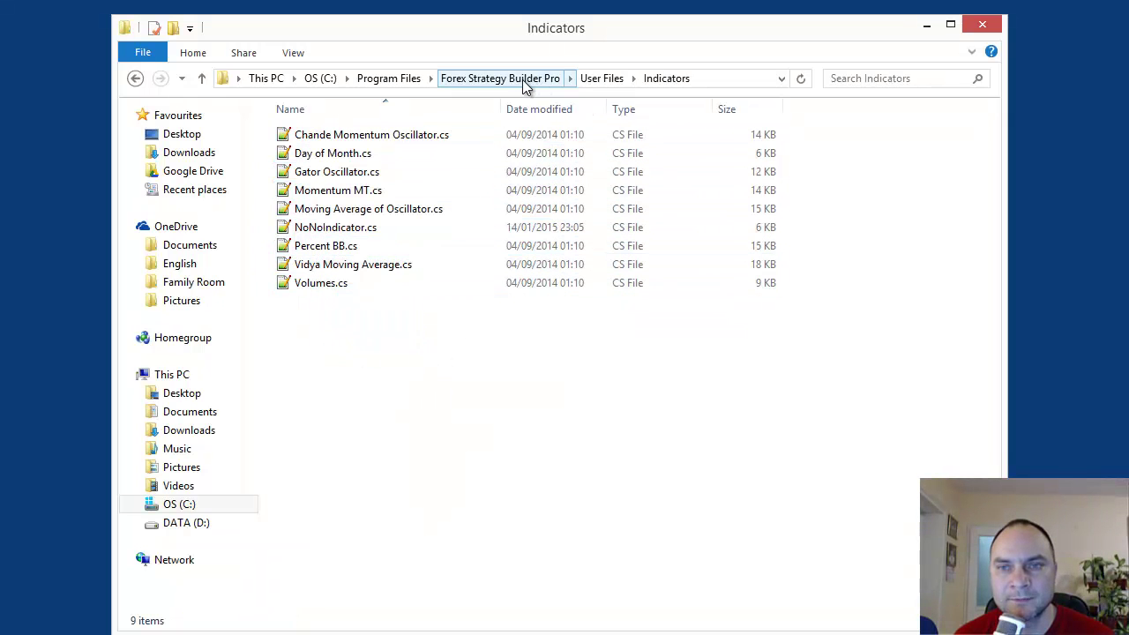
{"action": "left_click", "coordinate": [601, 78]}
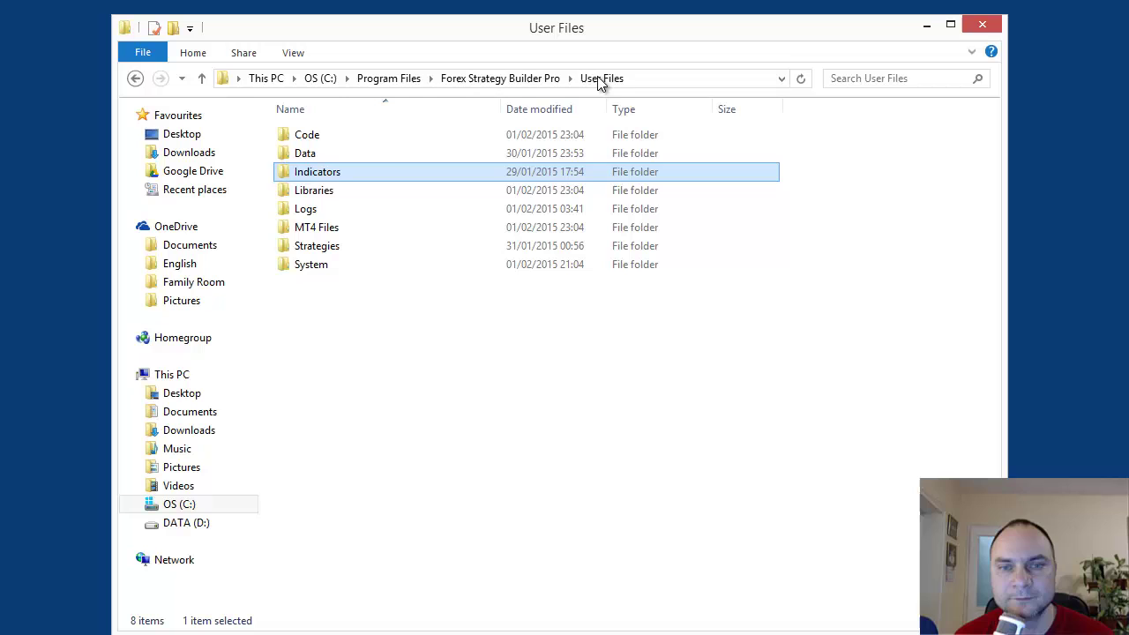
{"action": "double_click", "coordinate": [316, 191]}
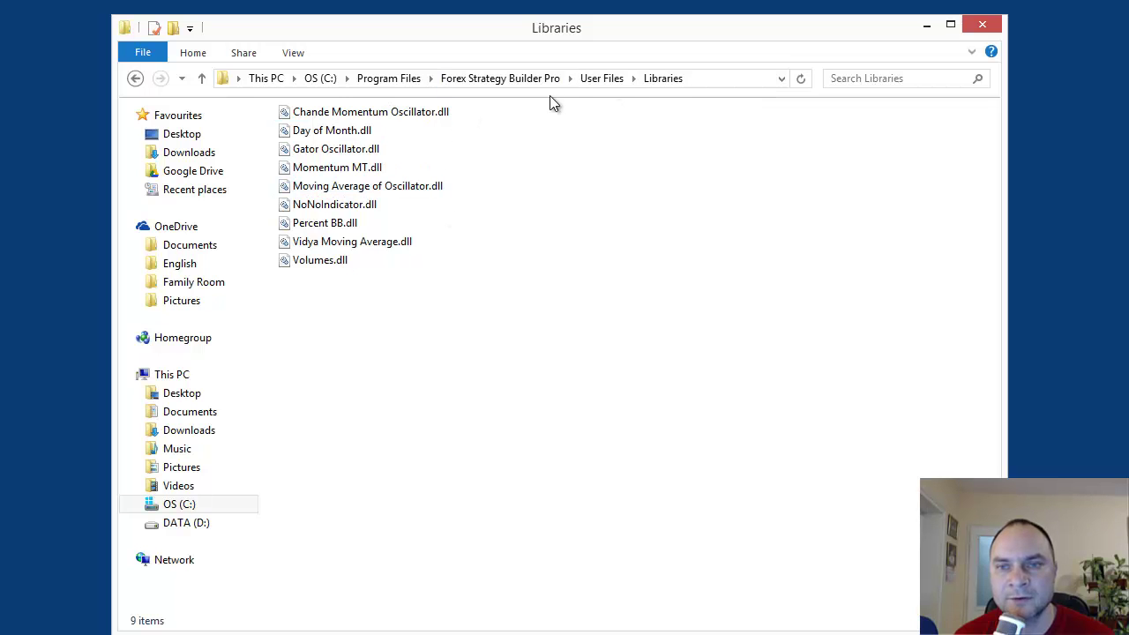
{"action": "left_click", "coordinate": [601, 79]}
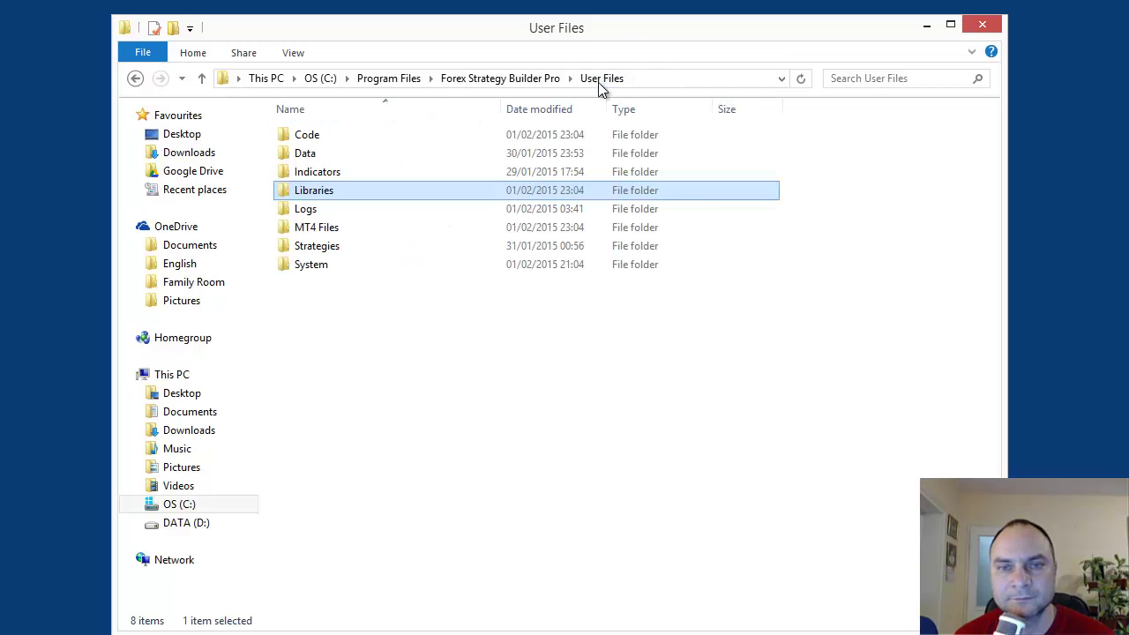
{"action": "left_click", "coordinate": [307, 216]}
{"action": "mouse_move", "coordinate": [994, 136]}
{"action": "left_mouse_down"}
{"action": "mouse_move", "coordinate": [982, 300]}
{"action": "mouse_move", "coordinate": [989, 134]}
{"action": "left_mouse_up"}
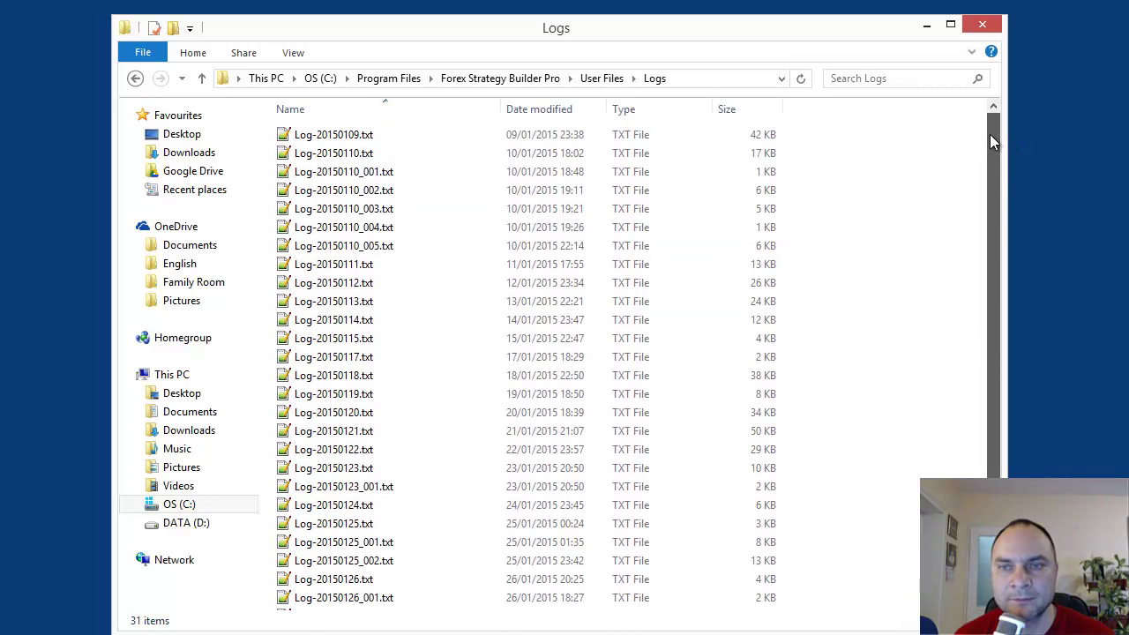
{"action": "left_click", "coordinate": [598, 79]}
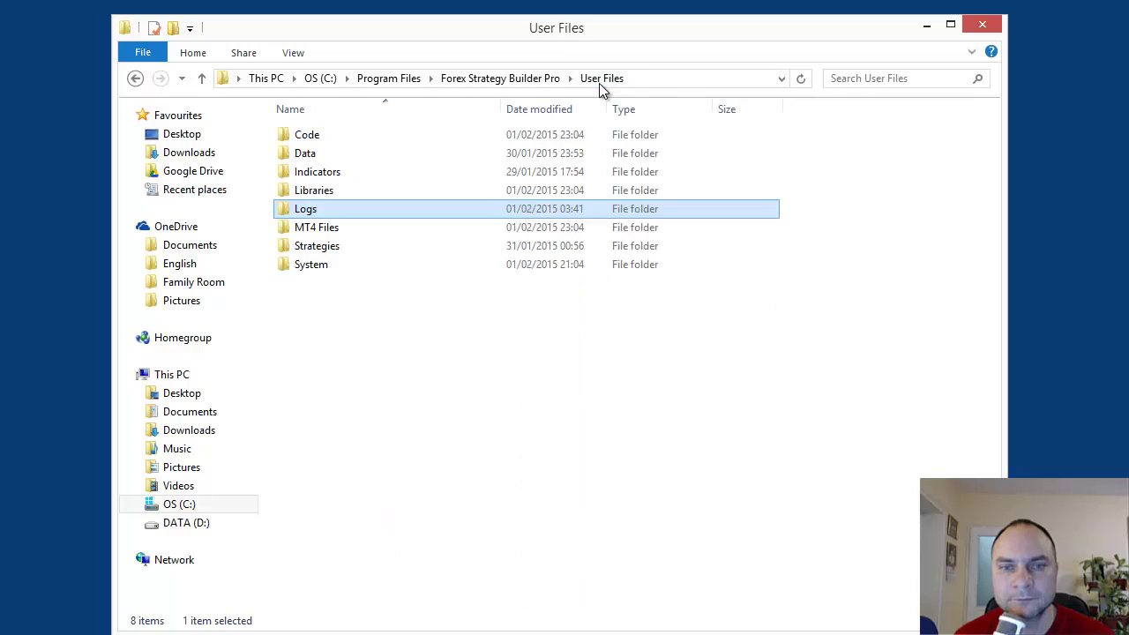
{"action": "double_click", "coordinate": [318, 238]}
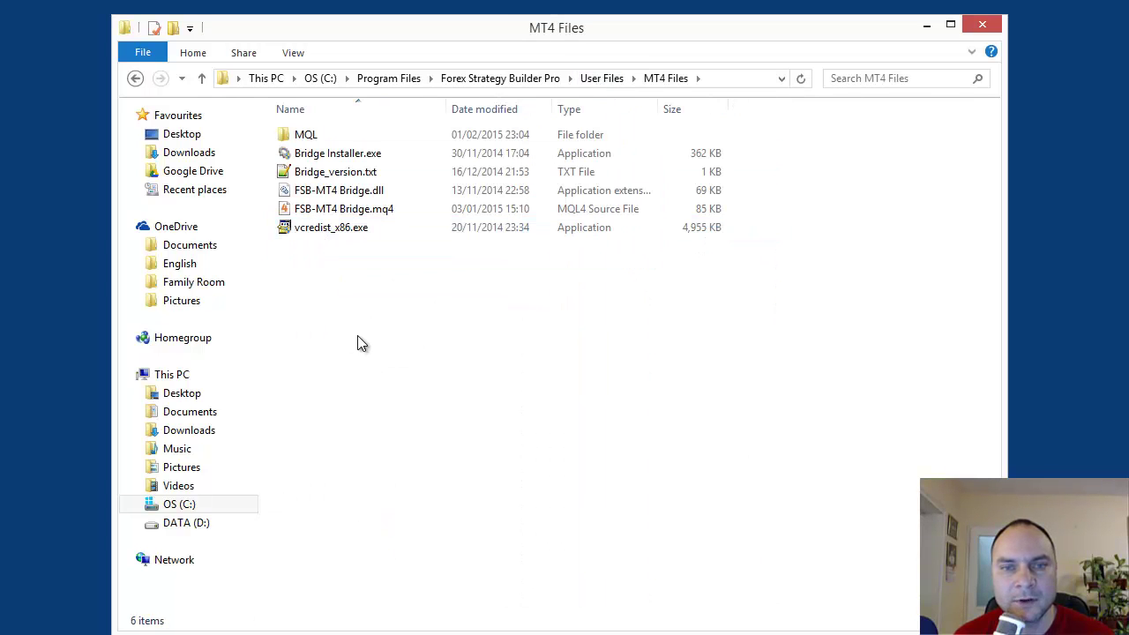
{"action": "left_click", "coordinate": [340, 208]}
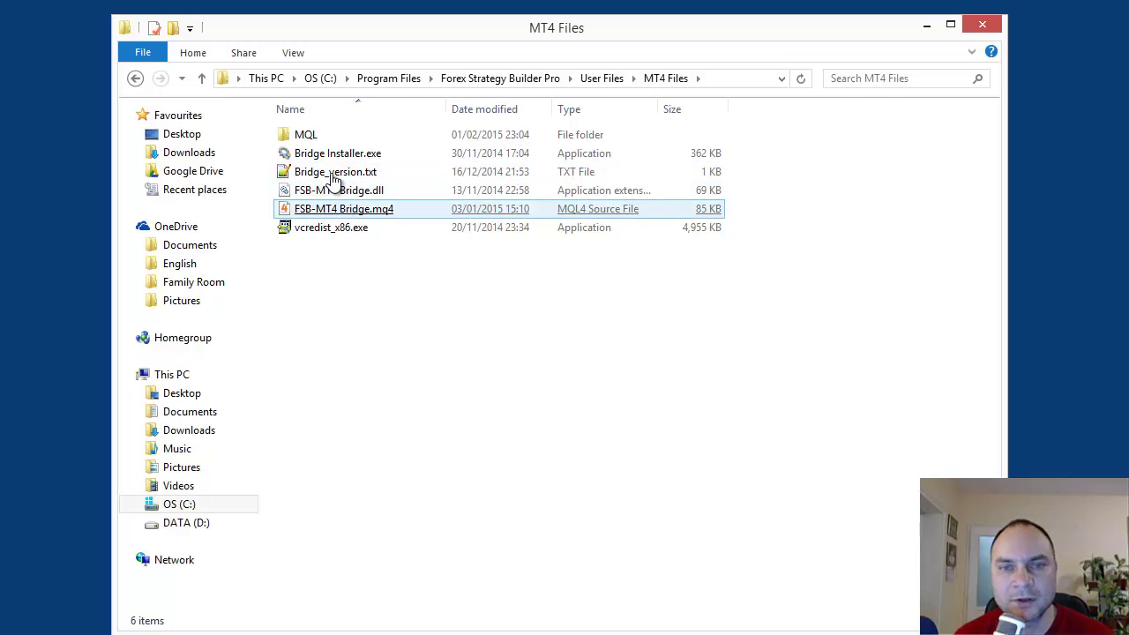
{"action": "double_click", "coordinate": [305, 135]}
{"action": "double_click", "coordinate": [325, 137]}
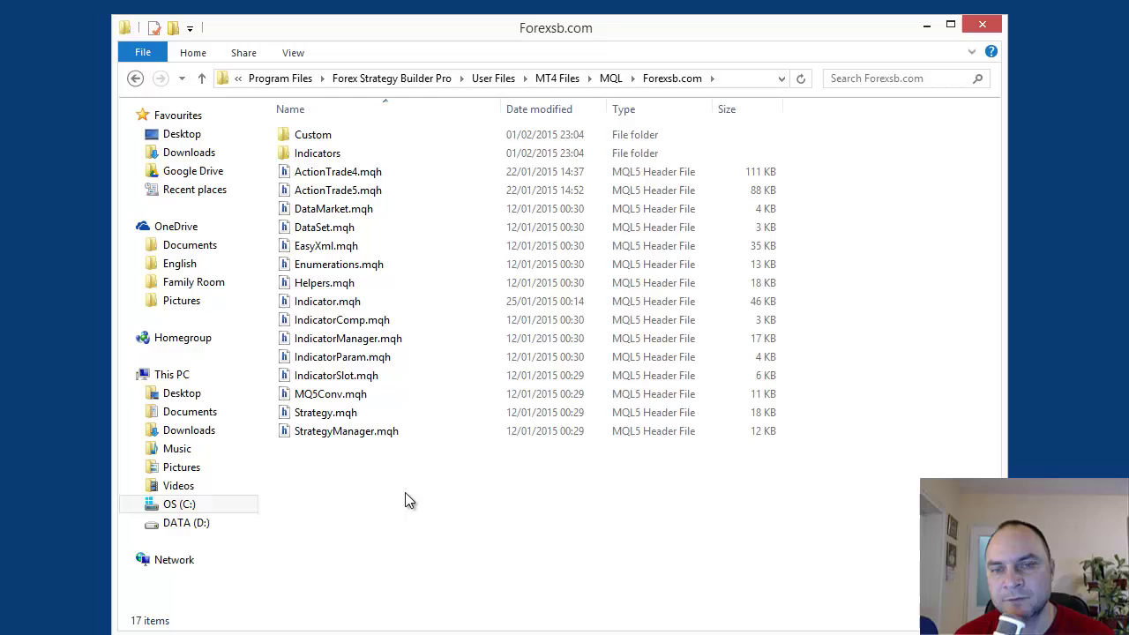
{"action": "left_click", "coordinate": [556, 79]}
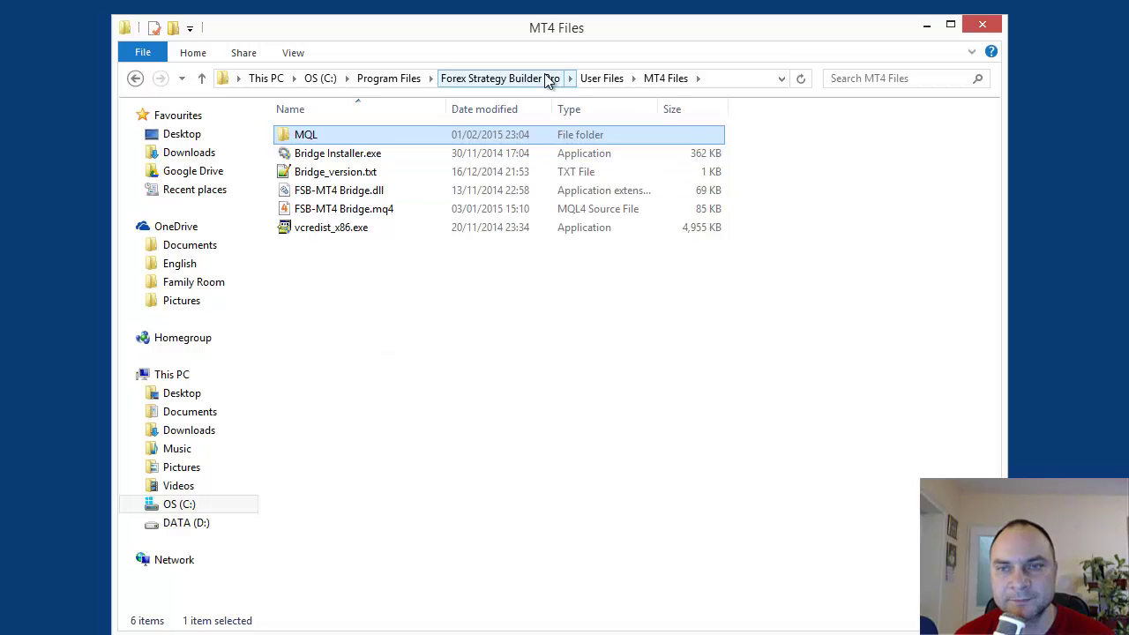
{"action": "left_click", "coordinate": [601, 78]}
{"action": "left_click", "coordinate": [332, 252]}
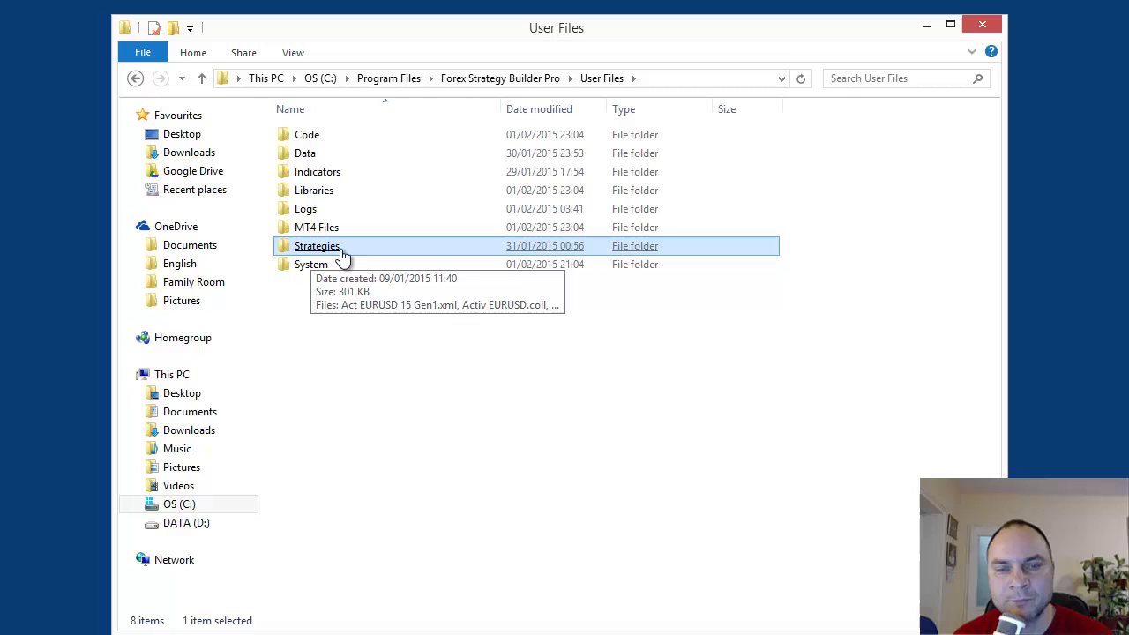
Step: Look over the Strategies folder's files, such as Generated 1.xml and Activ EURUSD.coll
{"action": "double_click", "coordinate": [342, 255]}
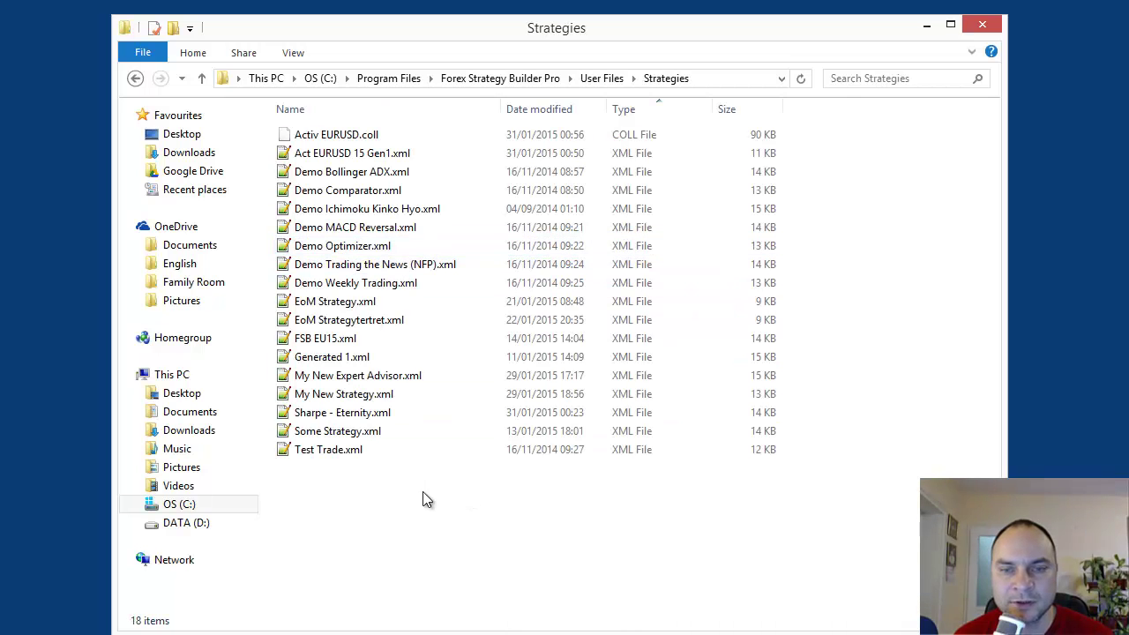
{"action": "left_click", "coordinate": [361, 356]}
{"action": "left_click", "coordinate": [370, 155]}
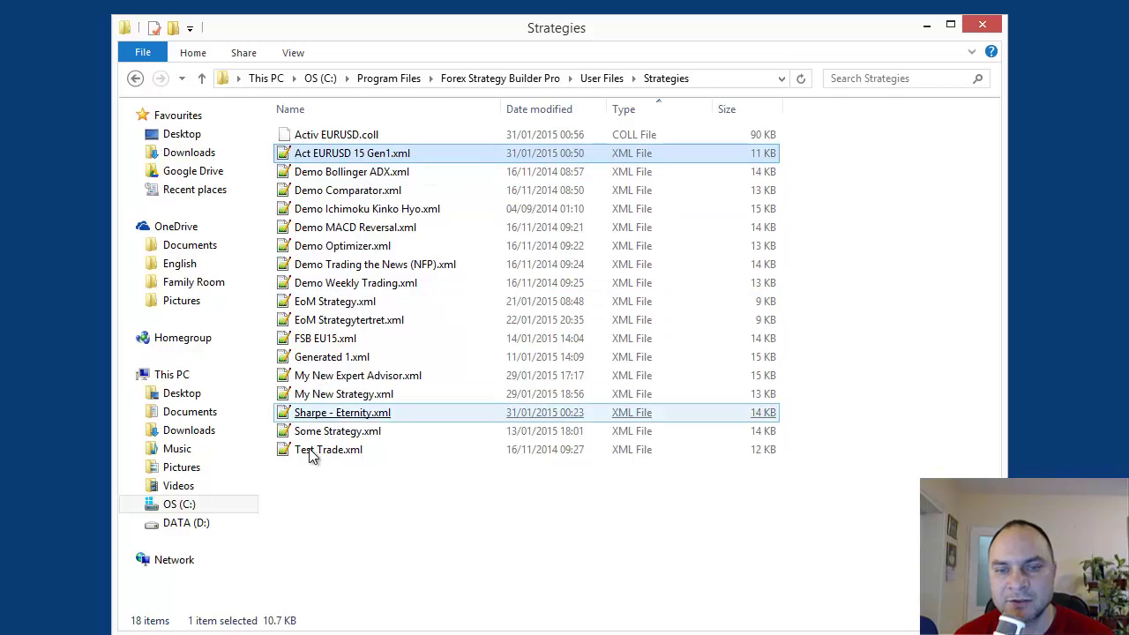
{"action": "left_click", "coordinate": [356, 469]}
{"action": "left_click", "coordinate": [355, 137]}
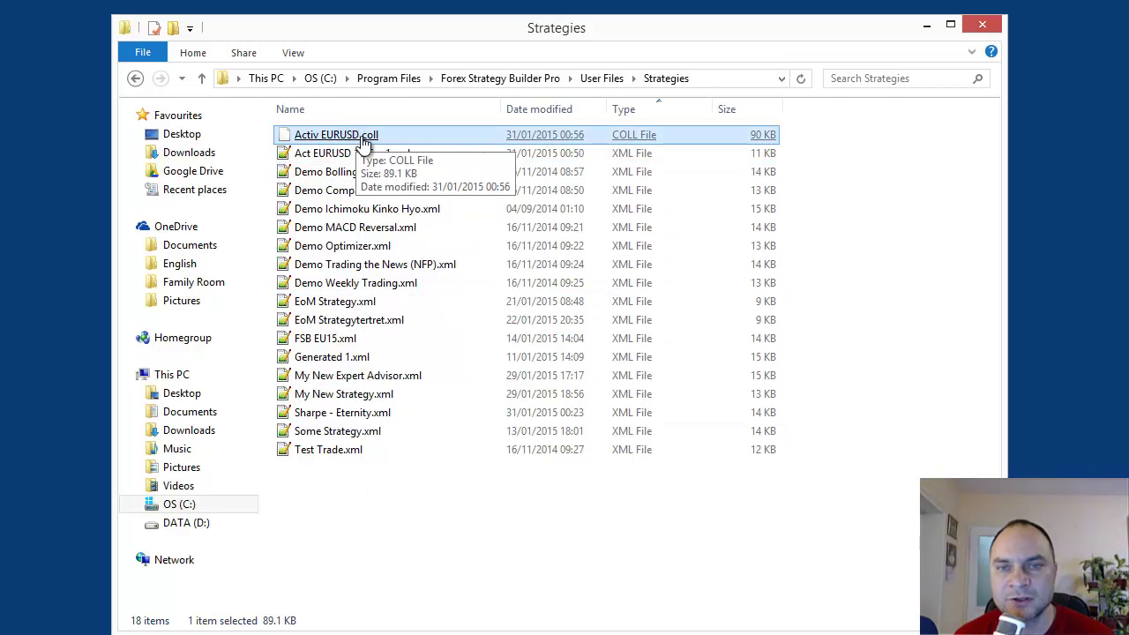
{"action": "left_click", "coordinate": [600, 79]}
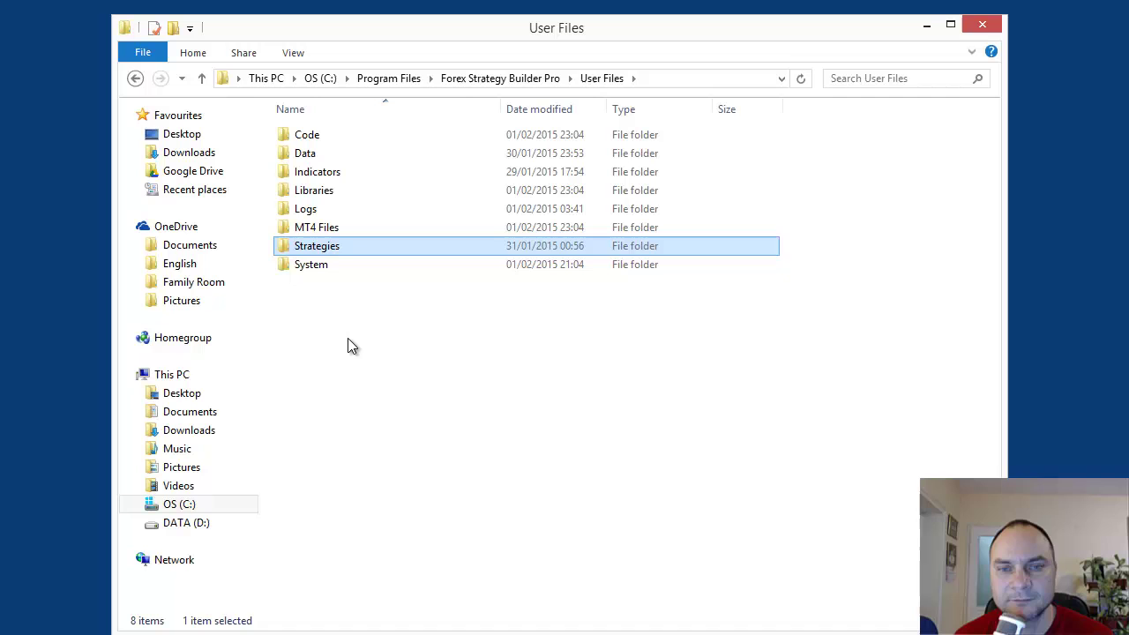
Step: Open the System folder and select its 20 JSON, XML and settings files
{"action": "left_click", "coordinate": [320, 270]}
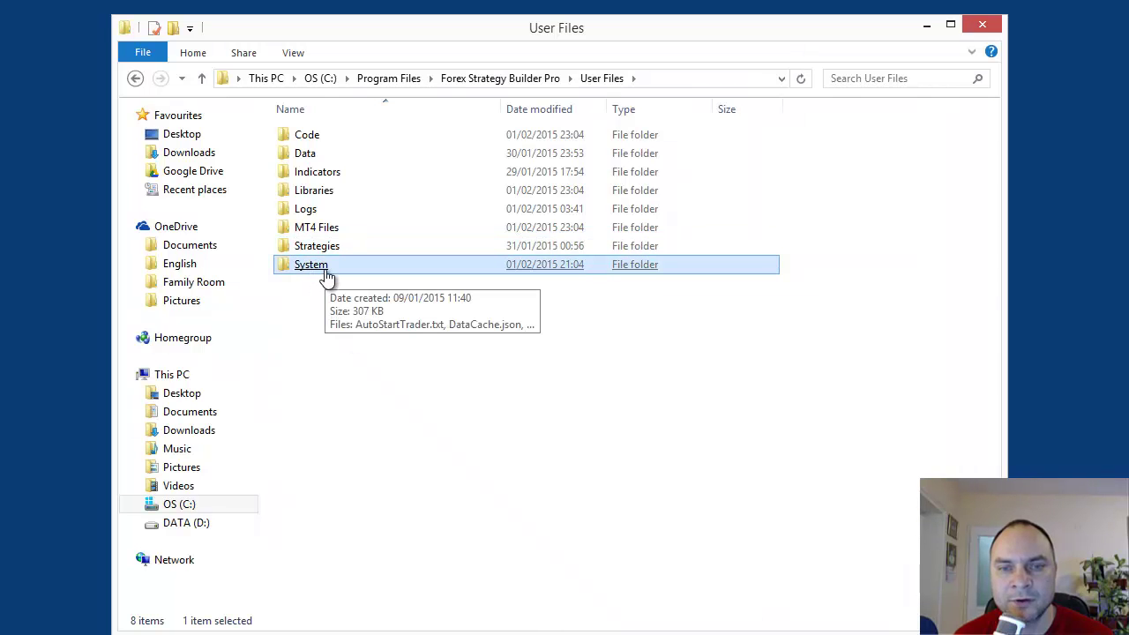
{"action": "double_click", "coordinate": [326, 269]}
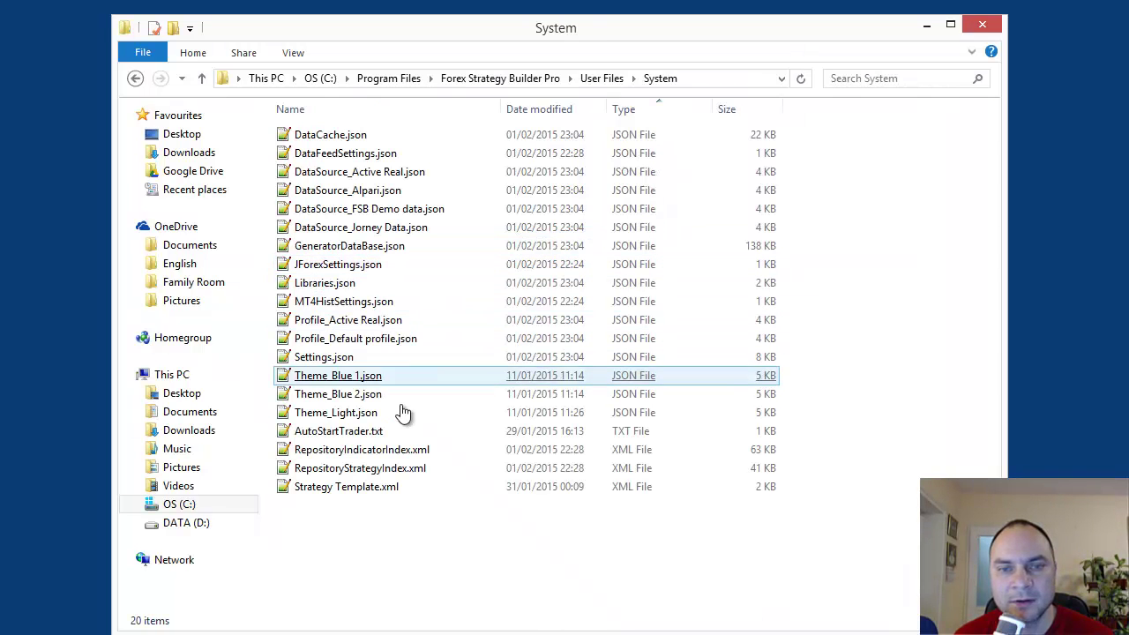
{"action": "left_click_drag", "start_coordinate": [451, 541], "coordinate": [277, 128]}
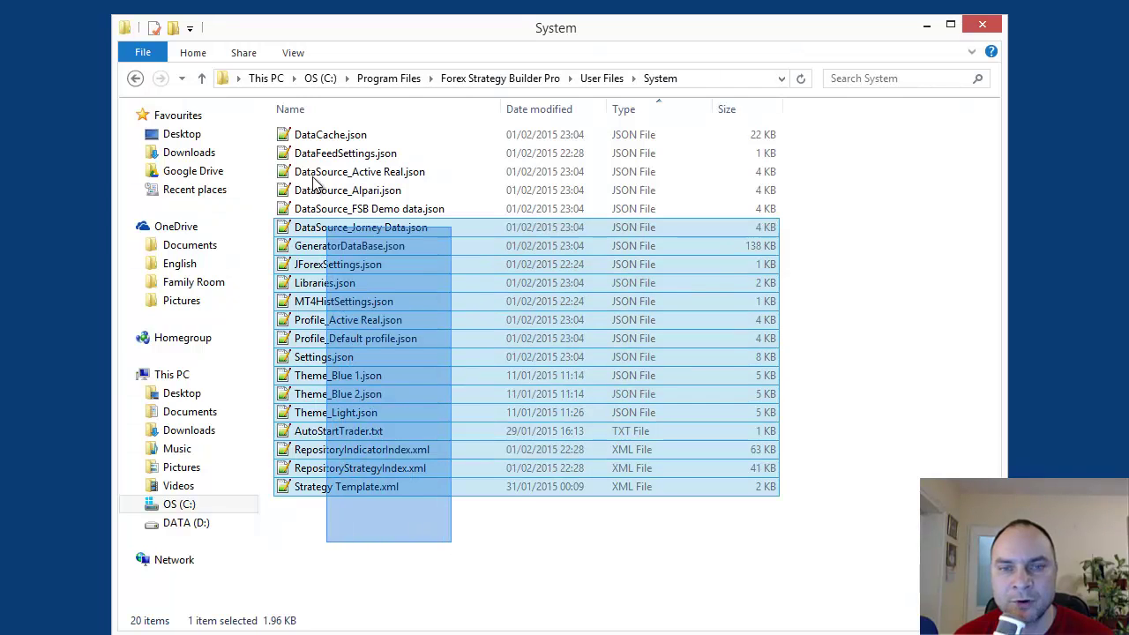
{"action": "left_click", "coordinate": [396, 565]}
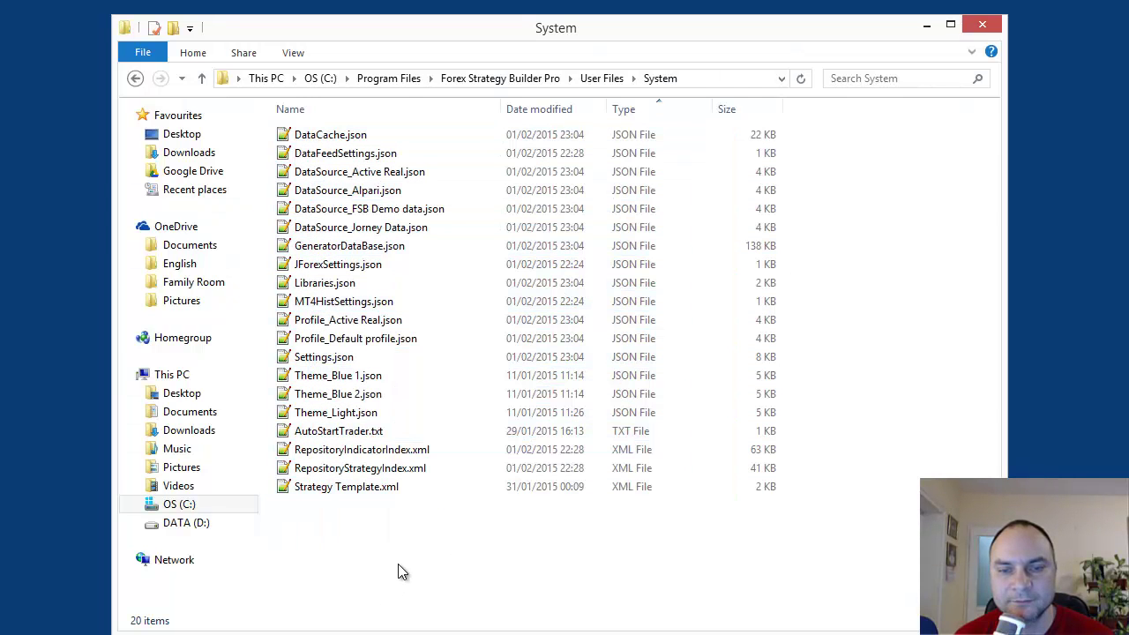
Step: Review the FSB-MT4 Bridge expert's inputs in MetaTrader 4, including Connection ID 0, and cancel unchanged
{"action": "left_click", "coordinate": [463, 79]}
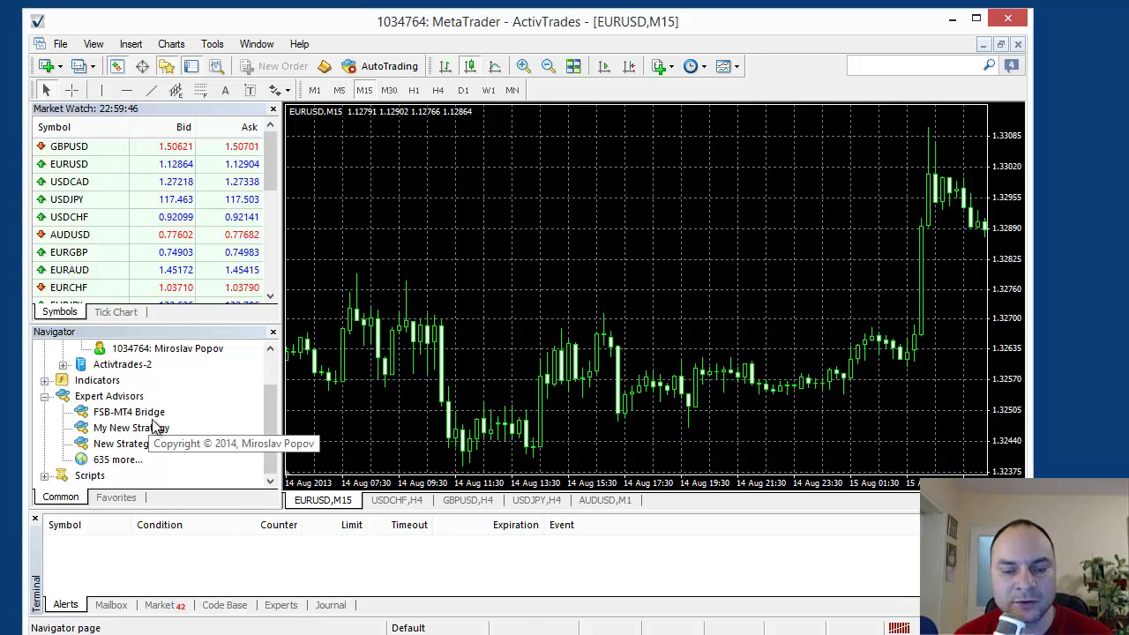
{"action": "double_click", "coordinate": [86, 413]}
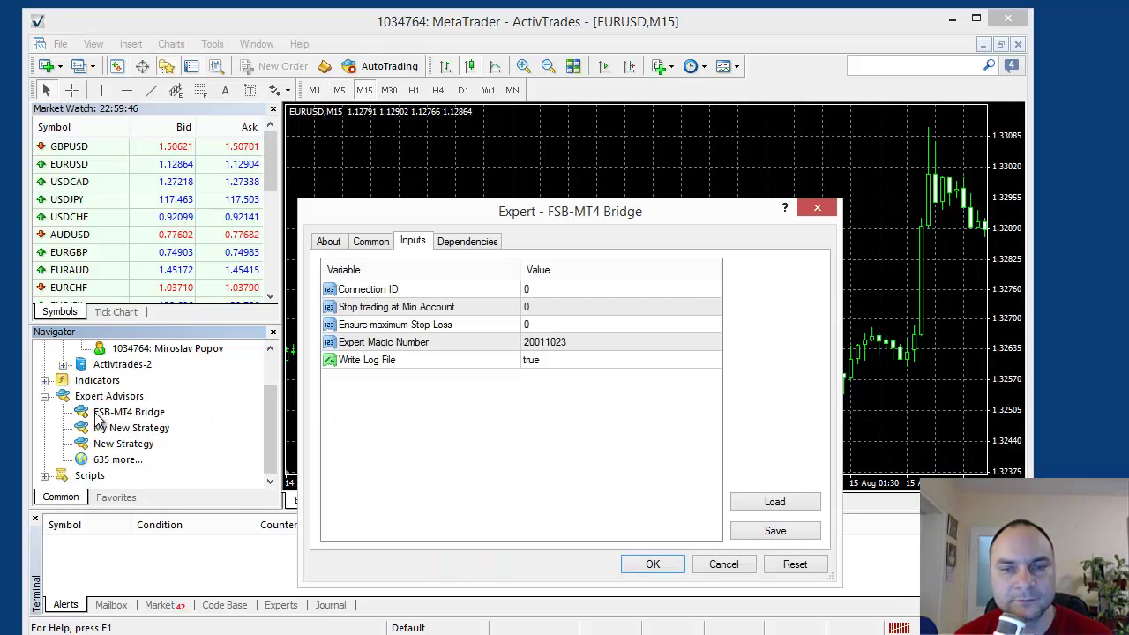
{"action": "left_click", "coordinate": [550, 289]}
{"action": "left_click", "coordinate": [724, 565]}
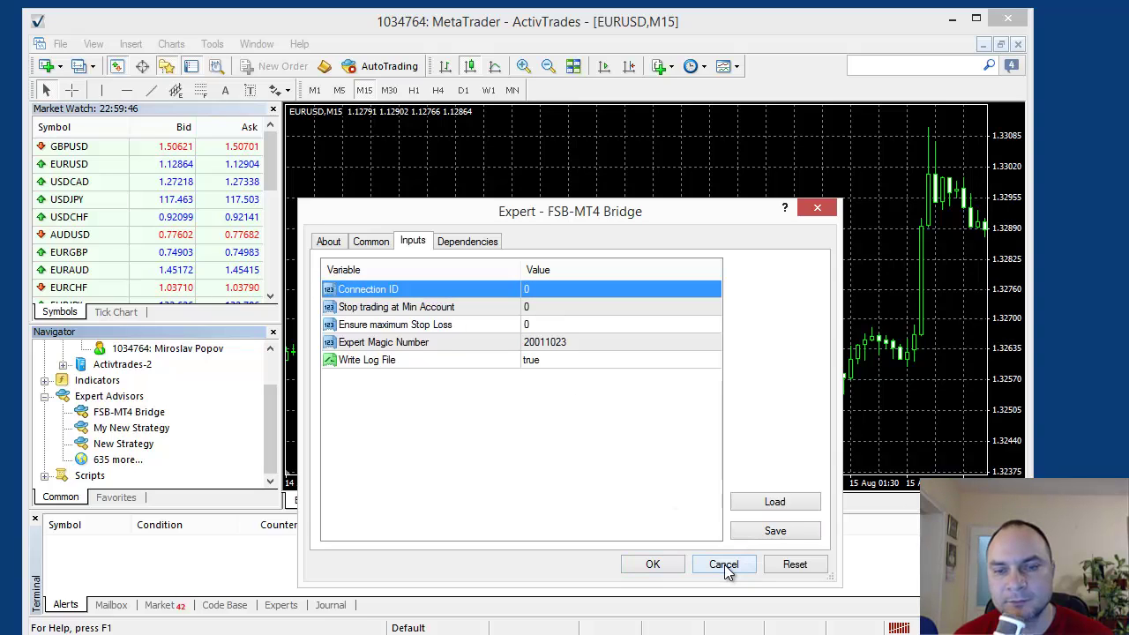
{"action": "left_click", "coordinate": [724, 565]}
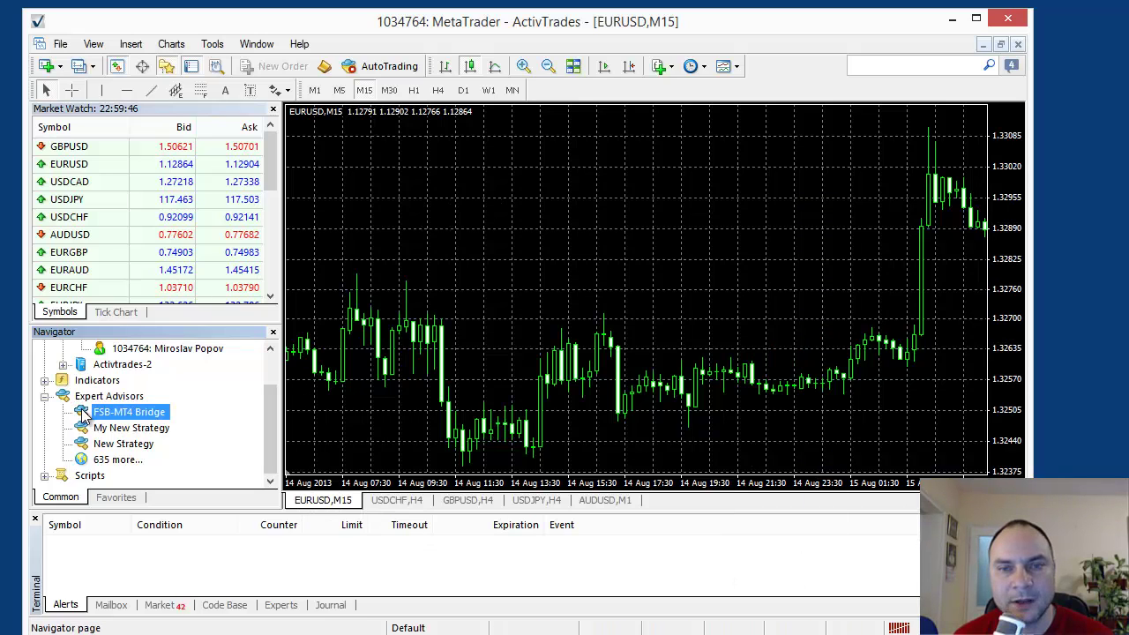